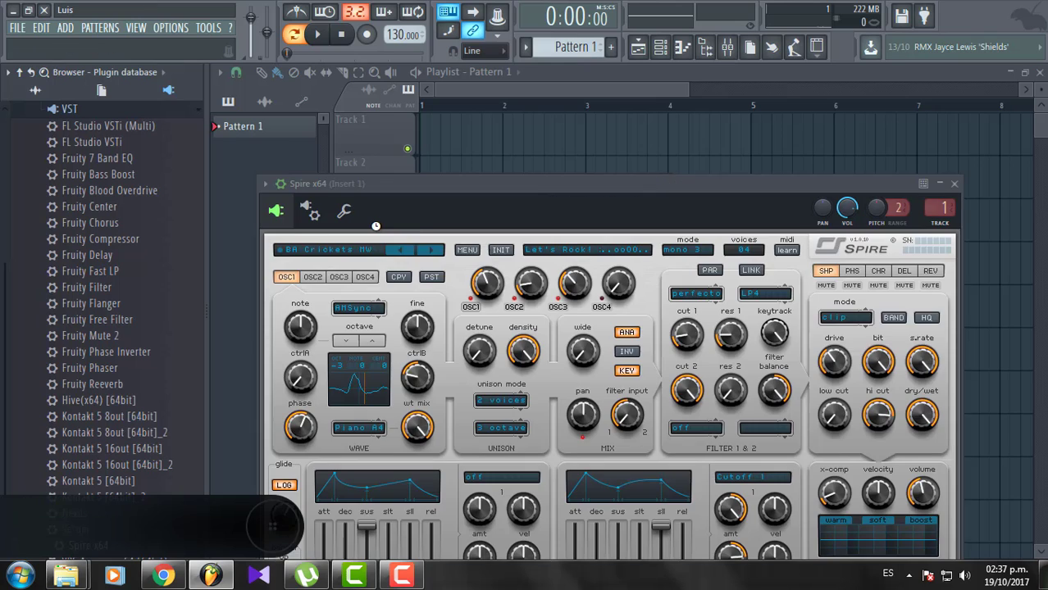
Load the BA Portabass MW preset in Spire, then close the plugin window and set the project tempo to 110 BPM.
left_click_drag(414, 215, 390, 154)
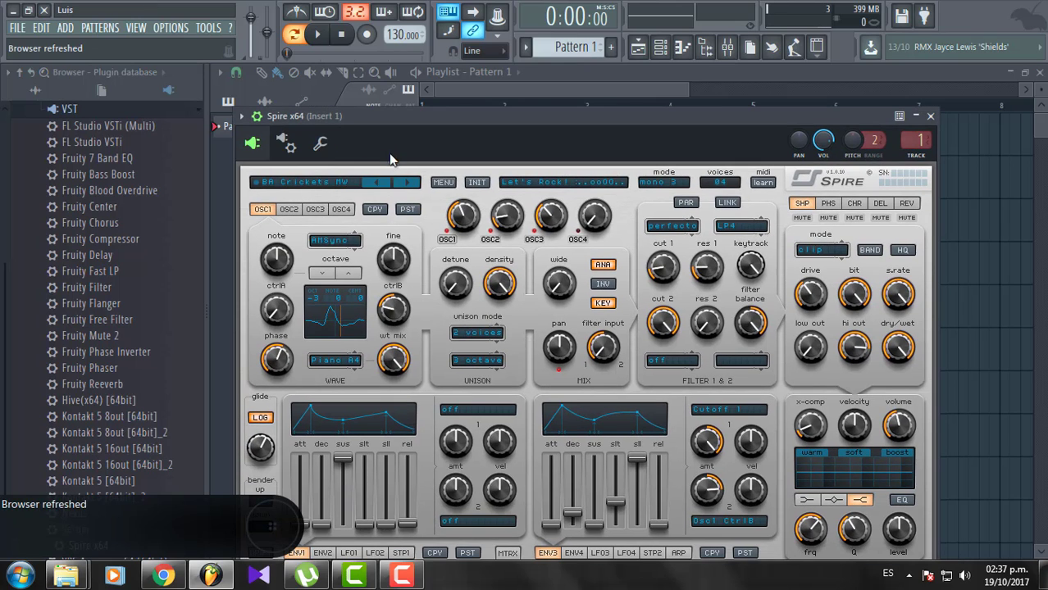
left_click(312, 190)
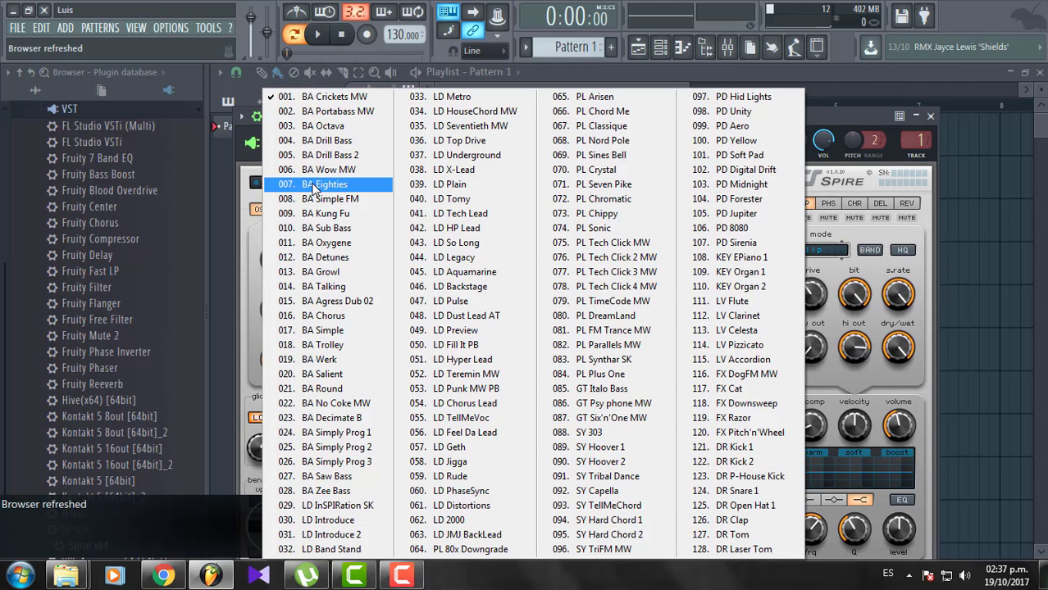
left_click(344, 113)
key("b")
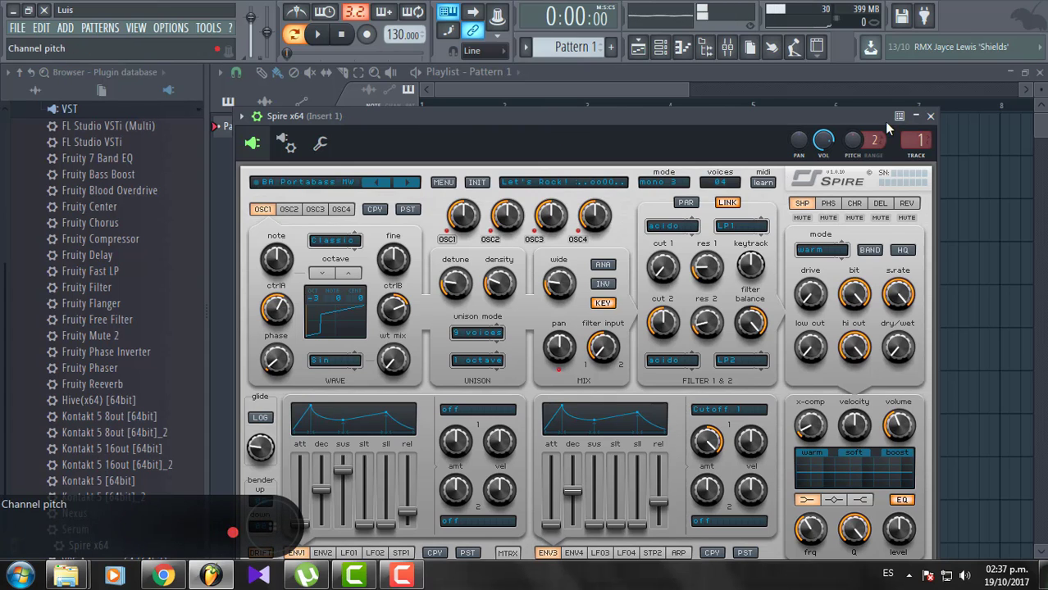
left_click(930, 117)
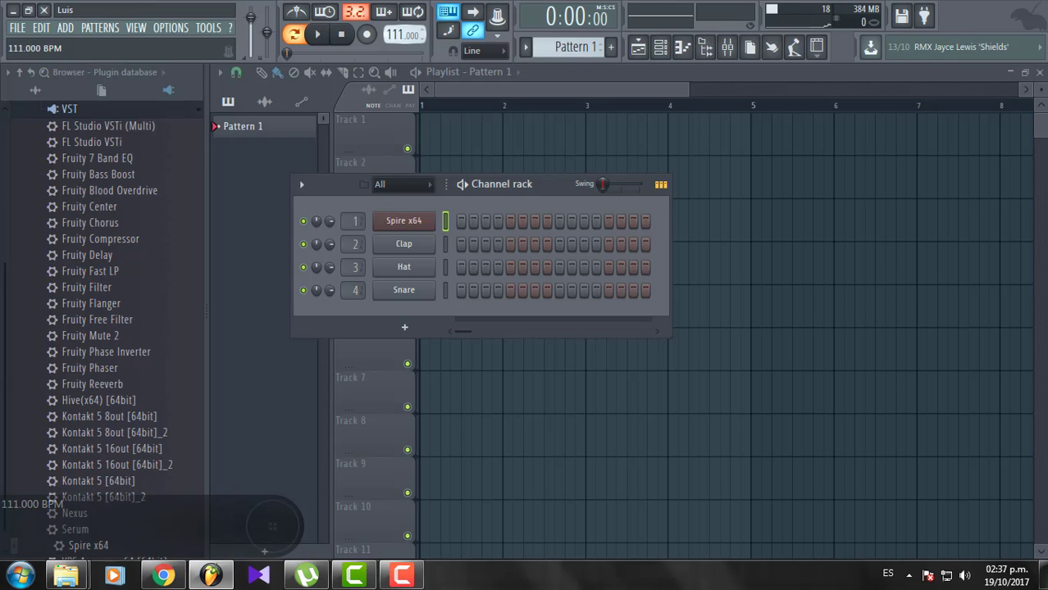
Look through the Kicks, Percusiones and Librerias De Moo..By LosAnormales folders inside Libreria Moombahton By Saky69, previewing samples.
scroll(90, 238, "up", 3)
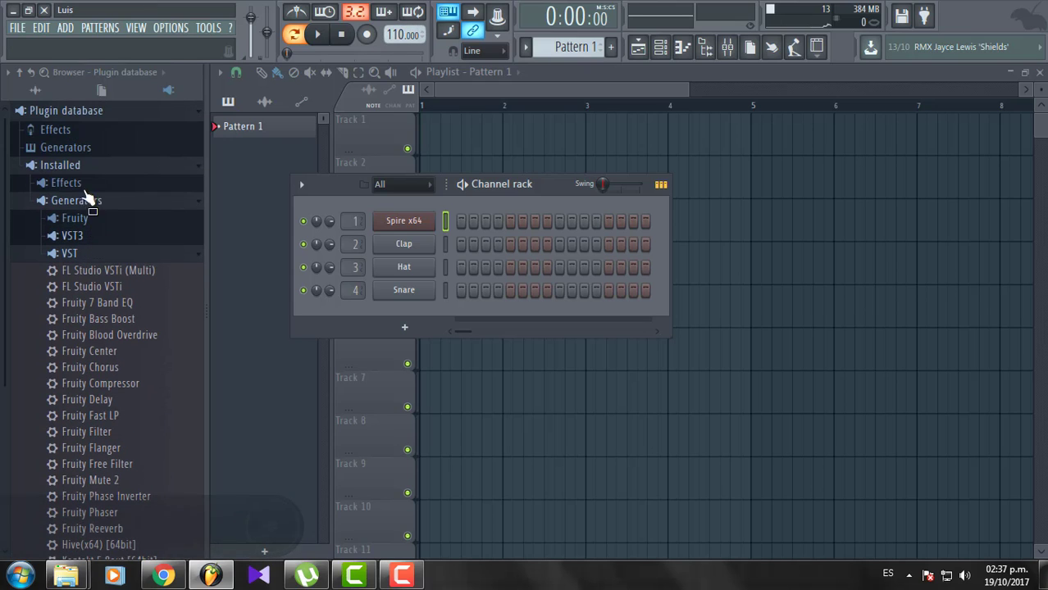
left_click(48, 93)
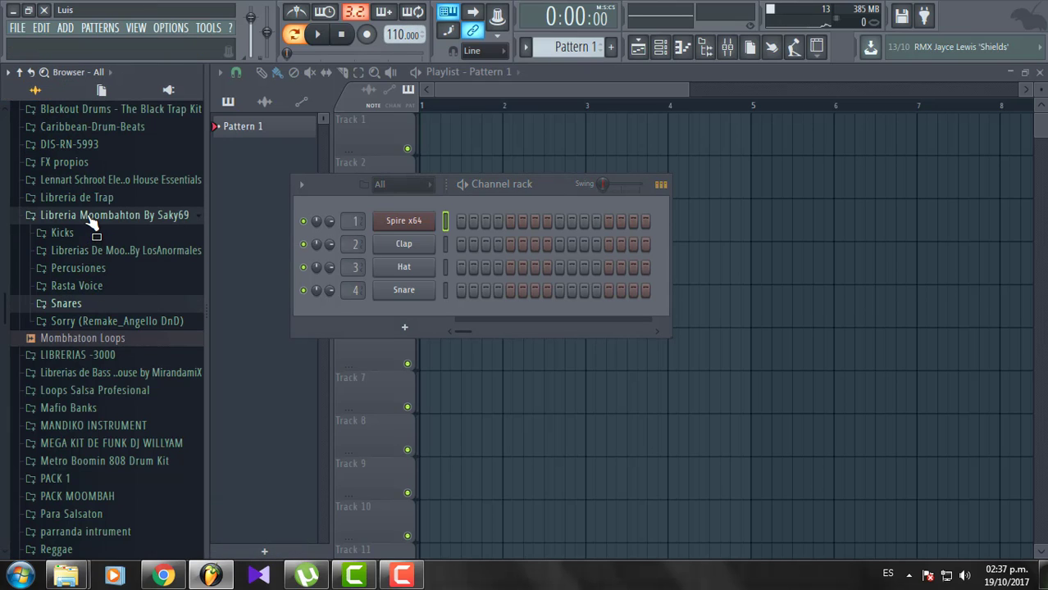
left_click(107, 253)
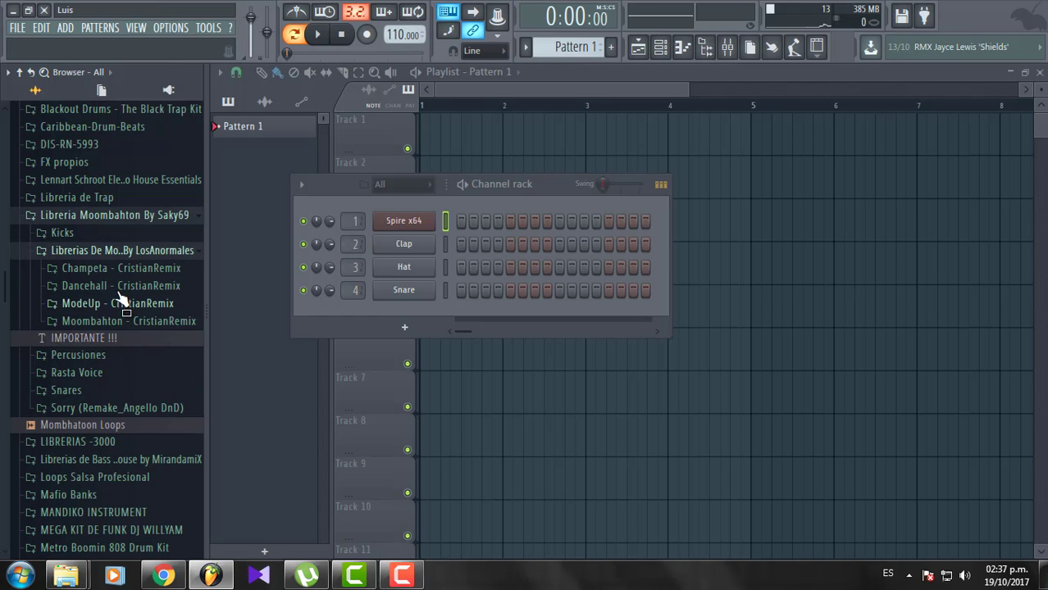
left_click(95, 248)
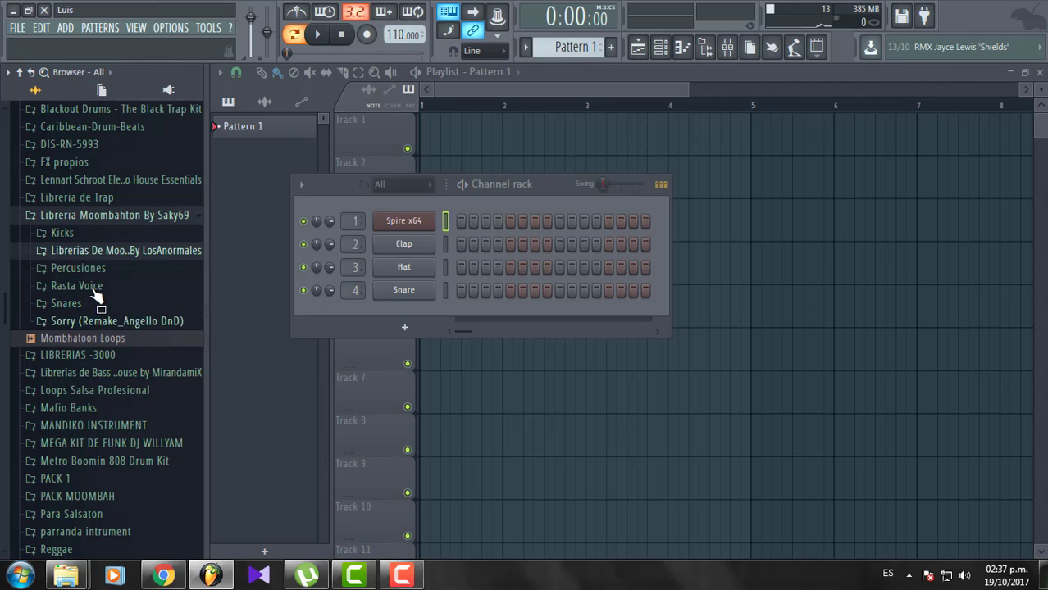
left_click(92, 270)
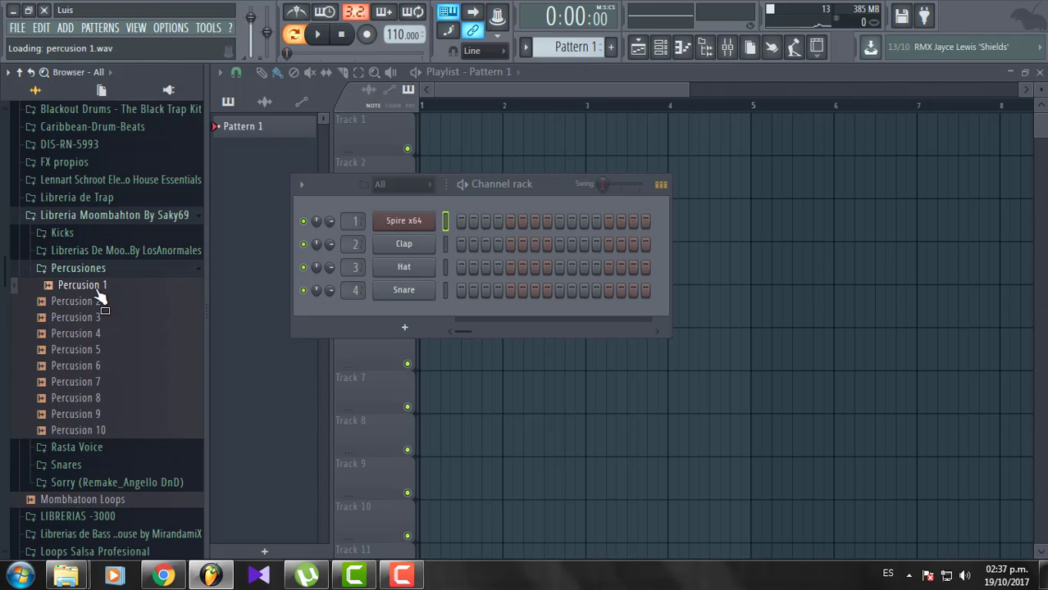
left_click(96, 264)
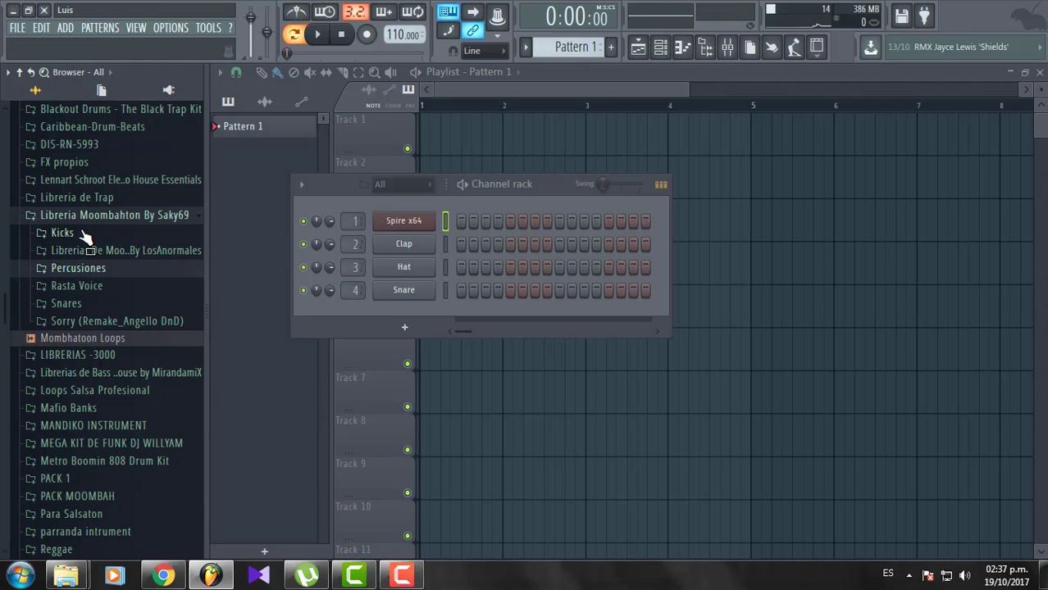
left_click(62, 234)
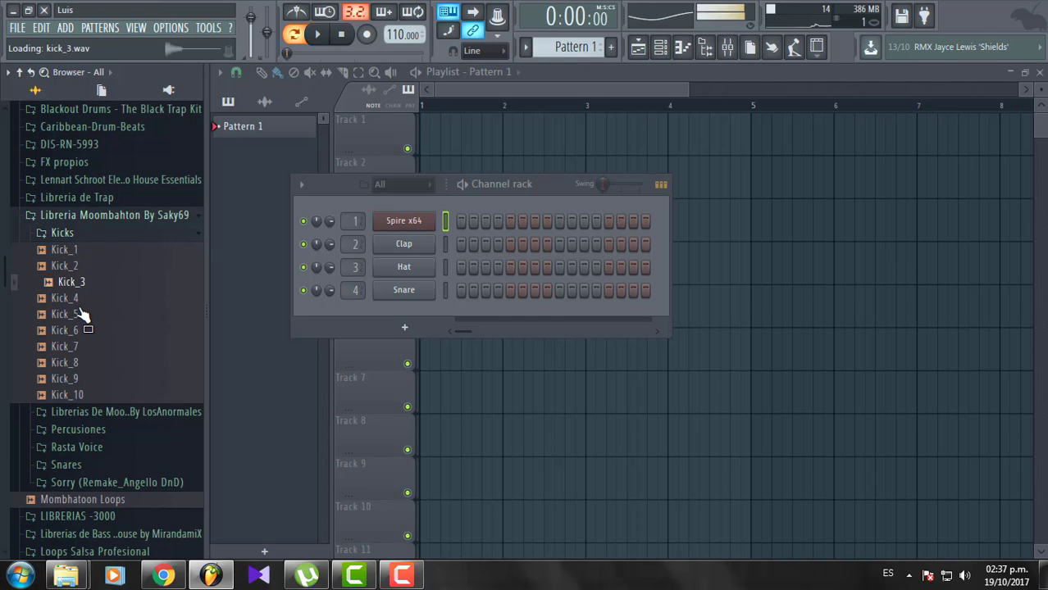
Audition the percussion, hat, vocal and snare samples in the Sorry (Remake_Angello DnD) folder.
left_click(90, 482)
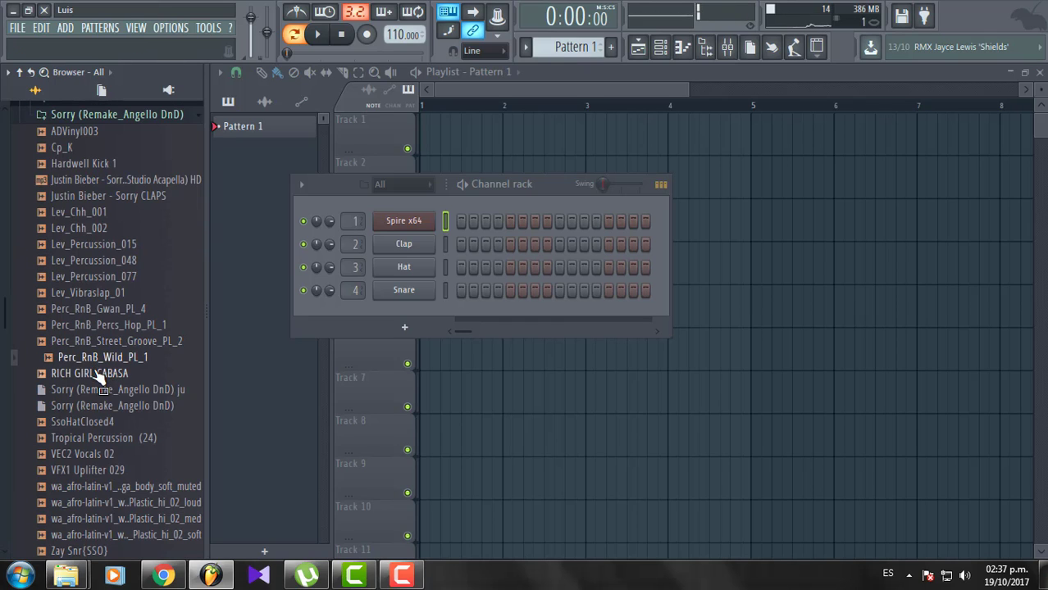
left_click(94, 439)
scroll(105, 467, "down", 2)
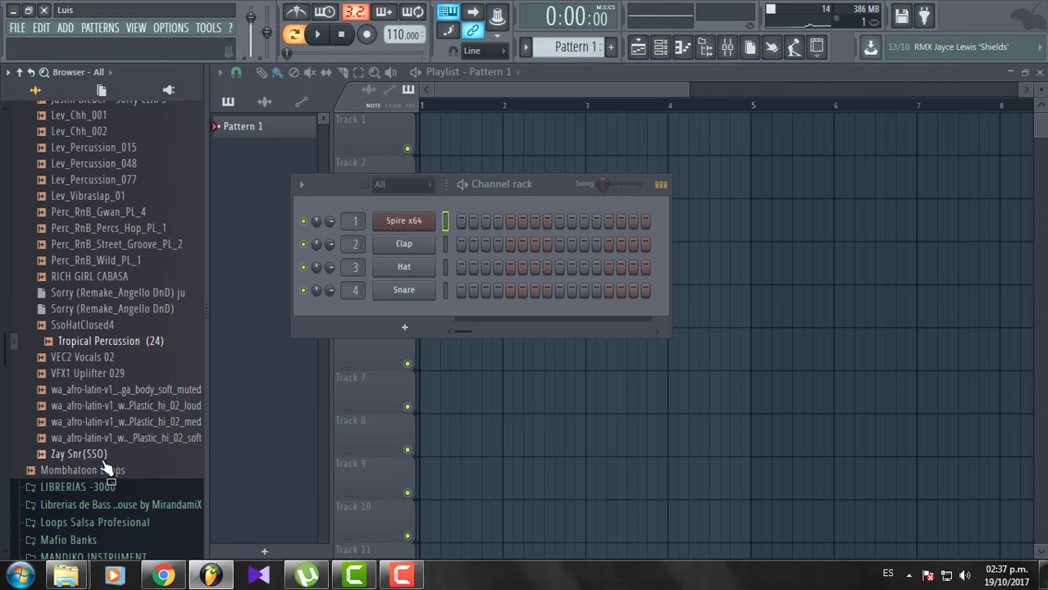
left_click(82, 455)
scroll(74, 410, "up", 4)
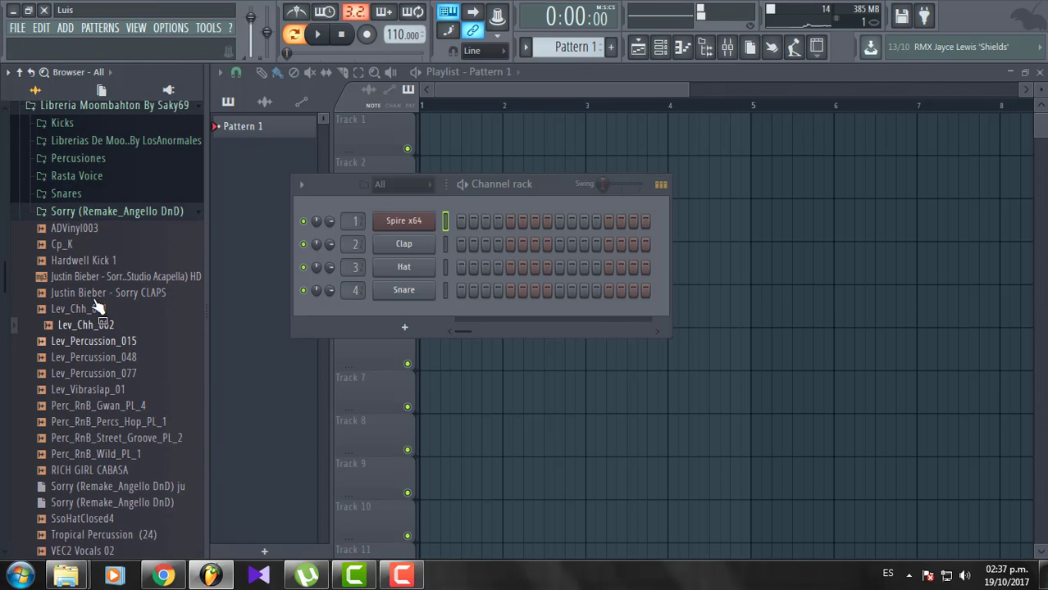
key("Up")
key("Up")
key("Up")
key("Up")
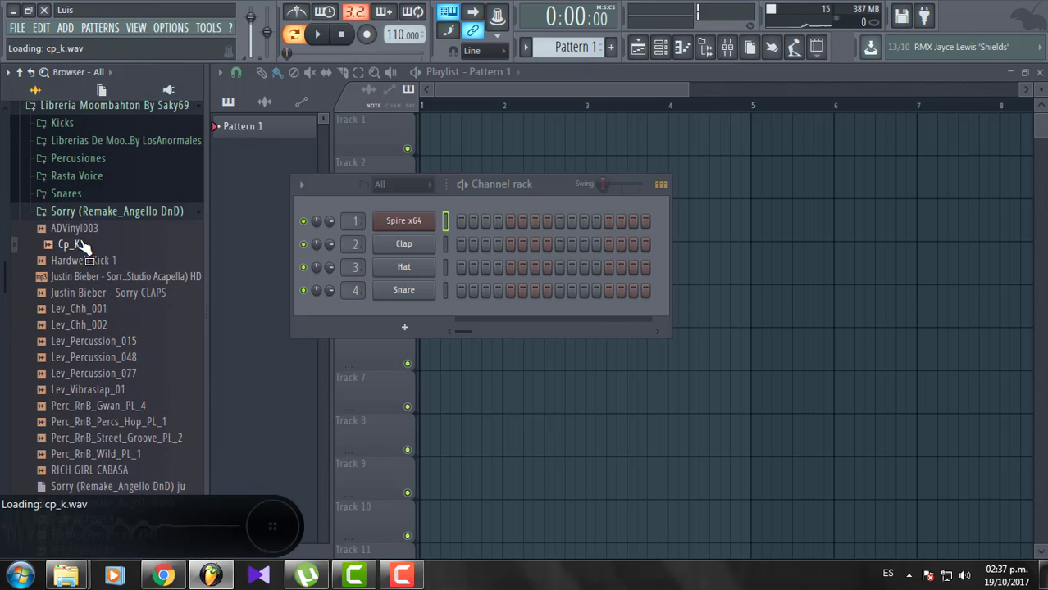
left_click(113, 344)
left_click(120, 391)
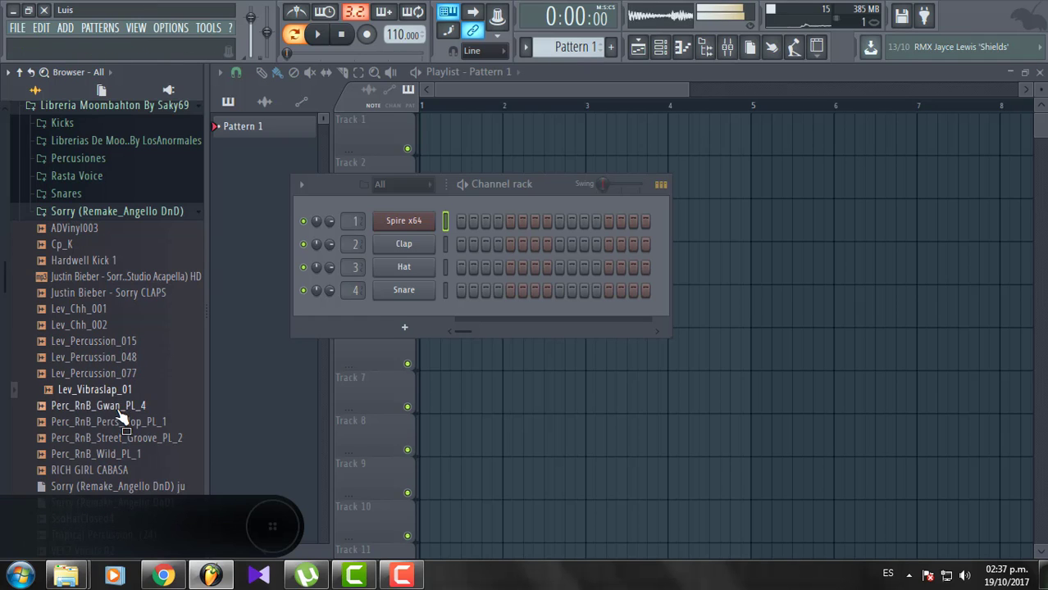
left_click(121, 407)
scroll(121, 404, "down", 2)
left_click(112, 360)
scroll(112, 380, "down", 4)
left_click(107, 278)
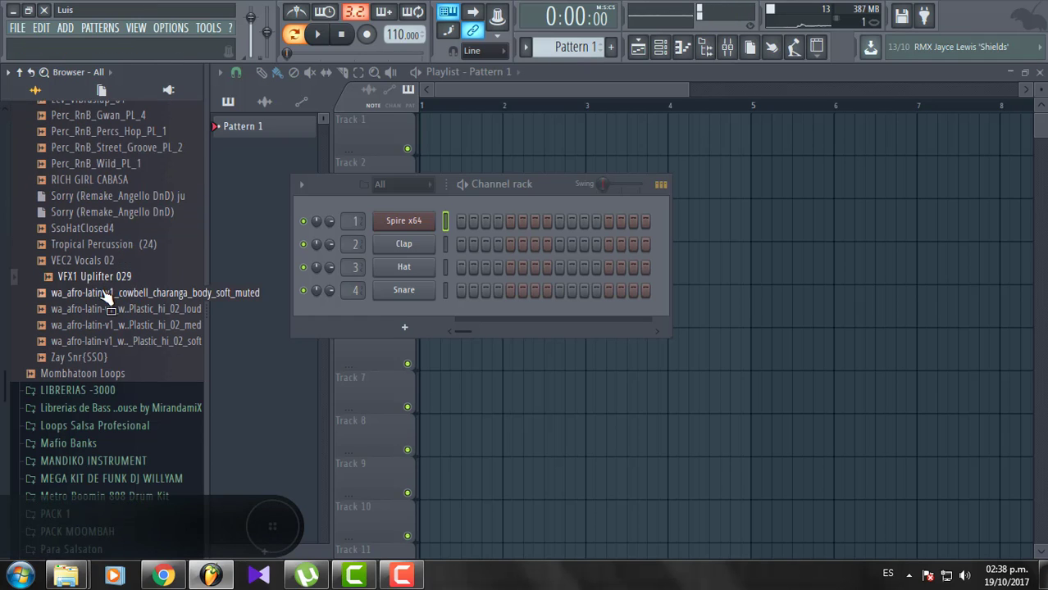
left_click(106, 294)
left_click(108, 311)
left_click(105, 326)
left_click(100, 343)
Load the Mombhatoon Loops sample into a new Slicex channel and close the plugin window.
left_click(92, 374)
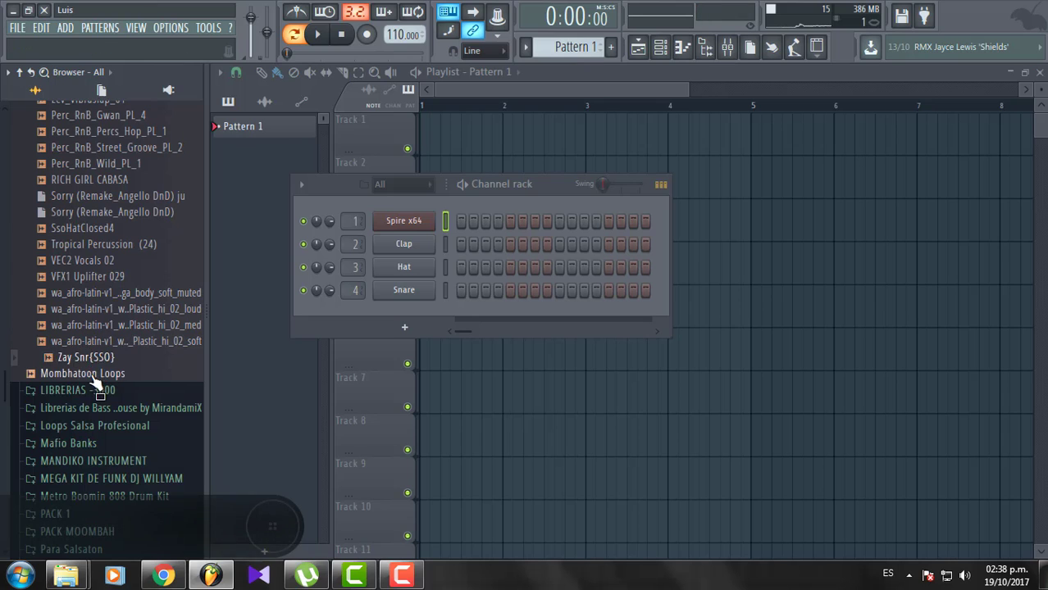
right_click(80, 371)
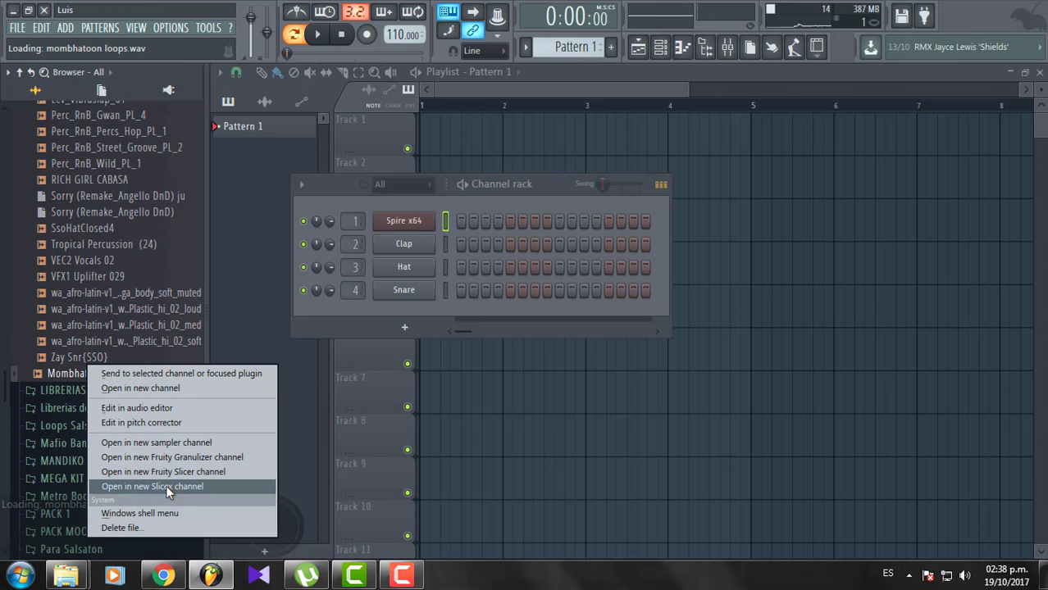
left_click(165, 485)
left_click(1040, 73)
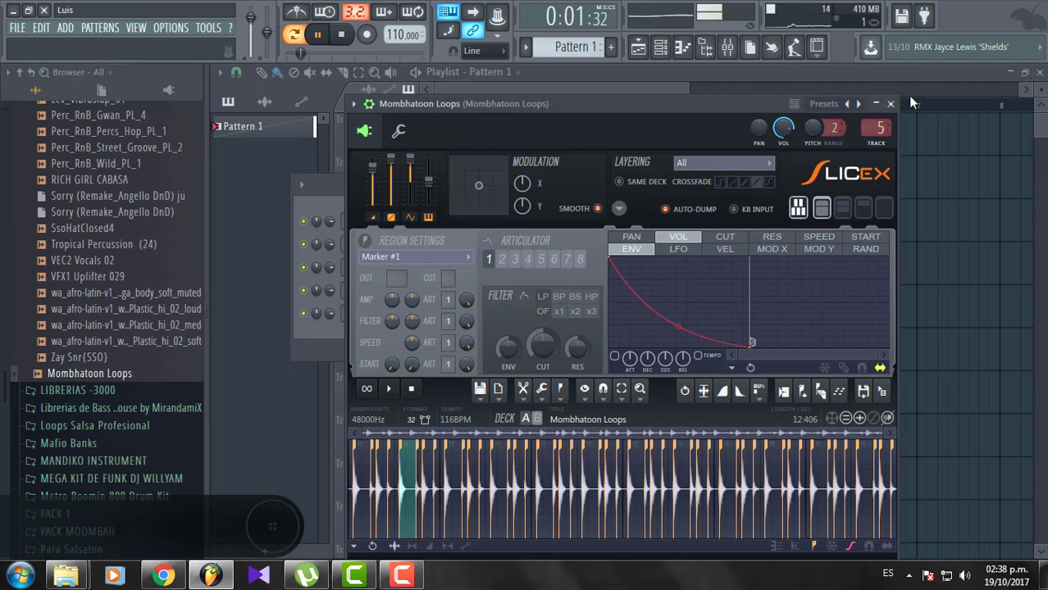
left_click(889, 101)
In the Mombhatoon Loops piano roll, delete all notes from bar 5 onward, Marker #33 to Marker #48.
left_click(559, 303)
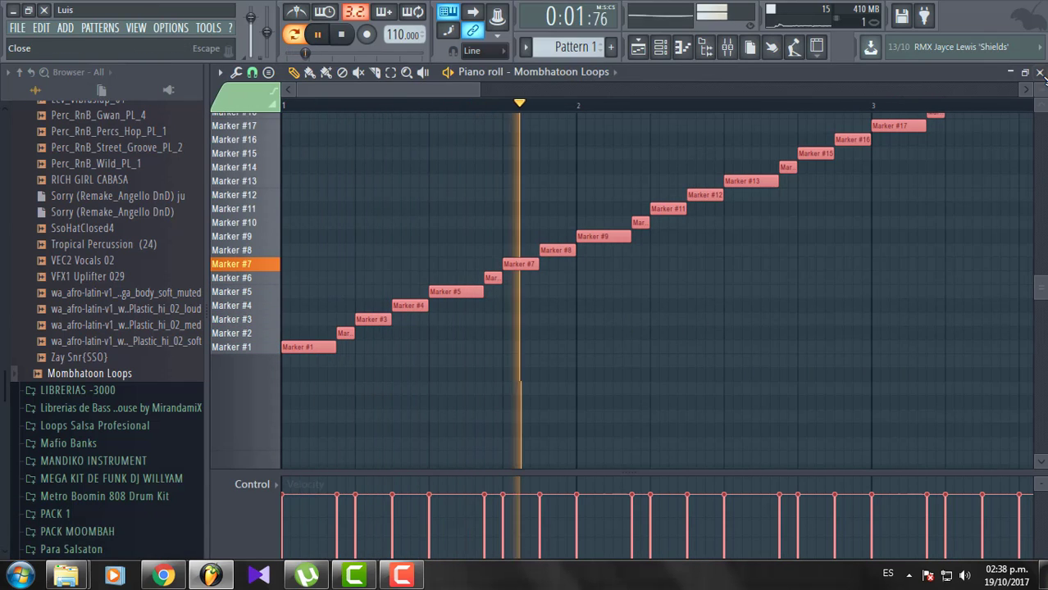
left_click_drag(479, 88, 852, 91)
scroll(725, 327, "up", 4)
scroll(725, 327, "up", 6)
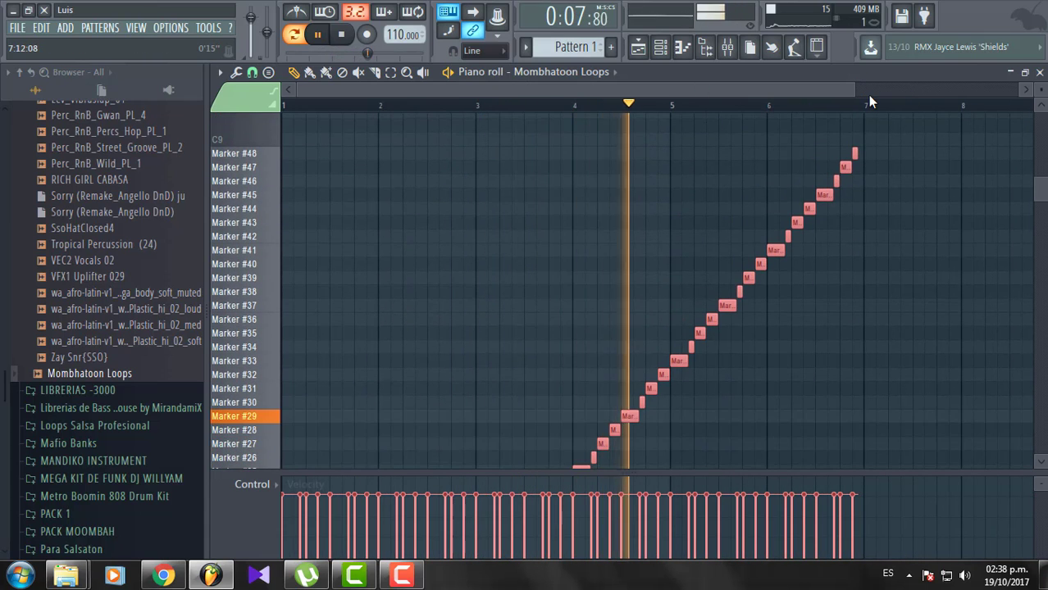
left_click_drag(678, 415, 939, 147)
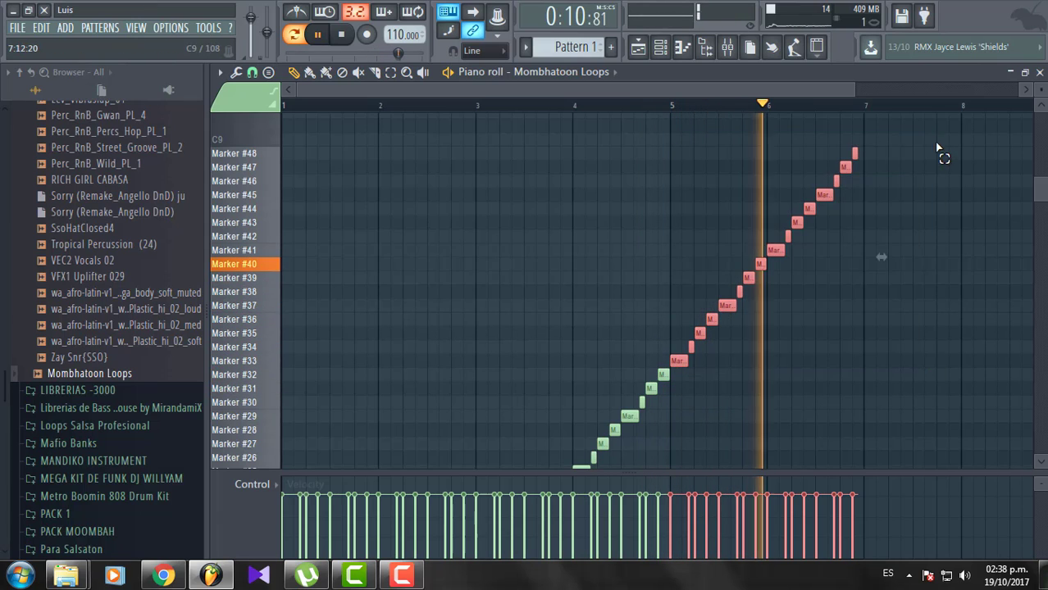
left_click(220, 72)
mouse_move(302, 107)
left_click(369, 164)
Cut the notes in bars 1 and 2, Marker #1 to Marker #16, from the Mombhatoon Loops piano roll.
scroll(489, 295, "down", 8)
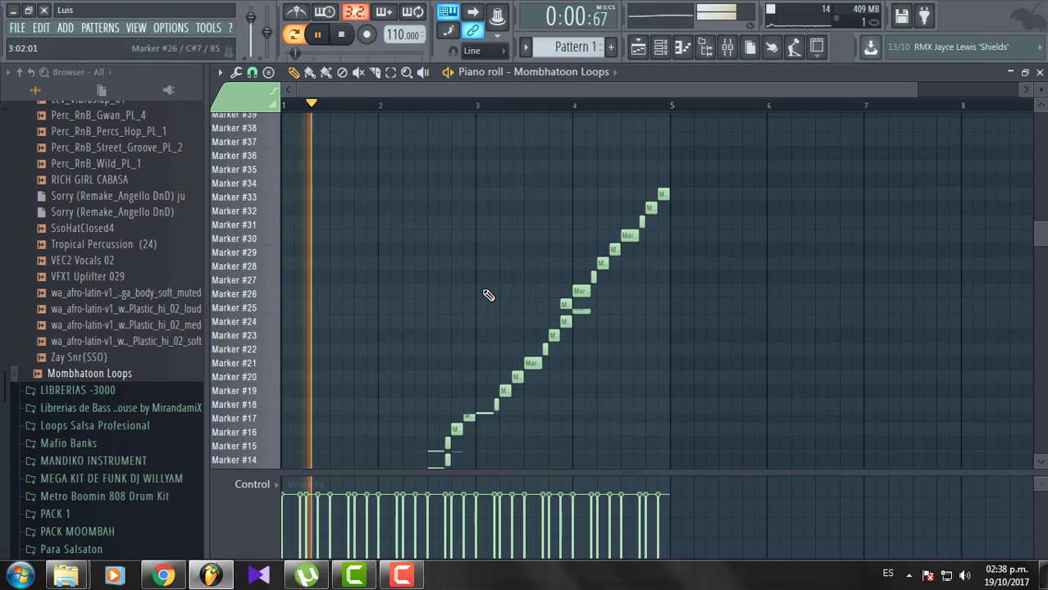
mouse_move(473, 137)
left_mouse_down()
mouse_move(300, 462)
mouse_move(278, 468)
left_mouse_up()
left_click(220, 72)
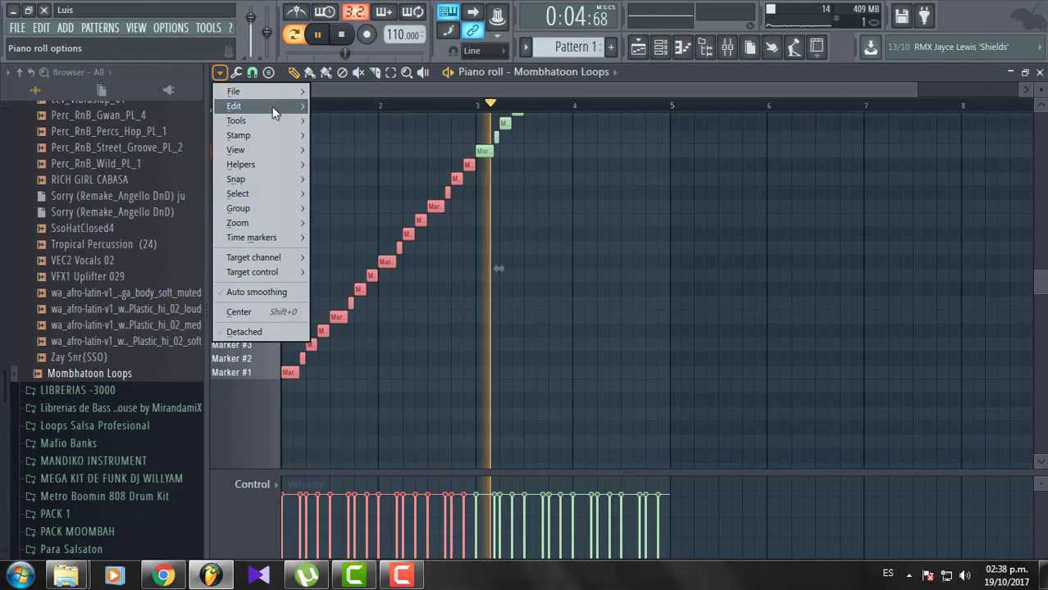
mouse_move(275, 105)
left_click(332, 106)
Copy the Marker #17 to #32 notes from bars 3 and 4 into bars 1 and 2, and close the piano roll.
scroll(769, 426, "up", 5)
left_click_drag(842, 446, 324, 115)
key("ctrl+v")
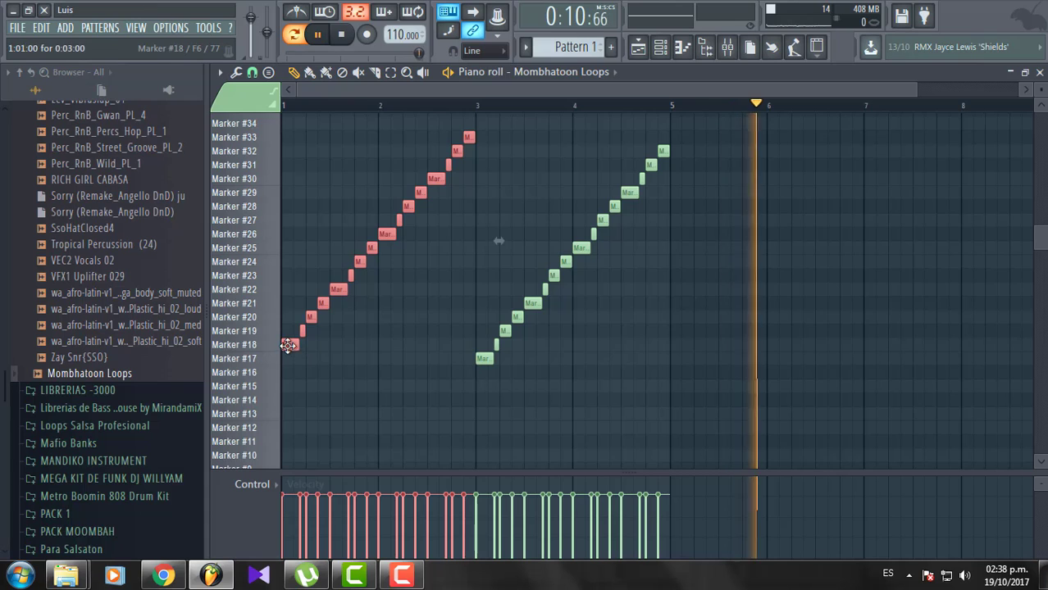
key("Down")
left_click(1039, 72)
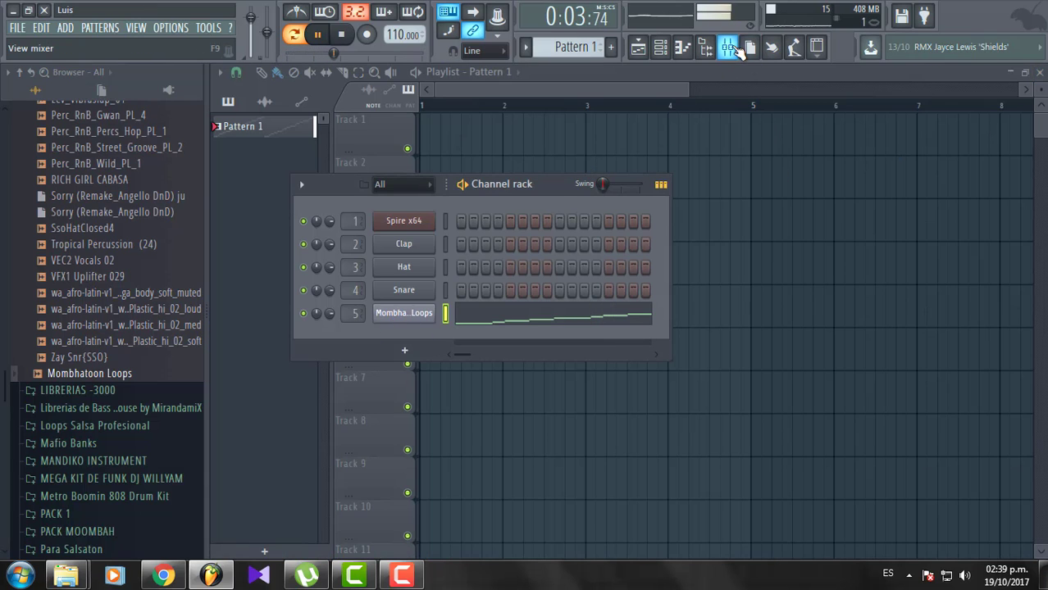
Set the Mombhatoon Loops mixer track's level to about -0.8 dB and close the mixer.
left_click(729, 47)
left_click_drag(546, 256, 545, 215)
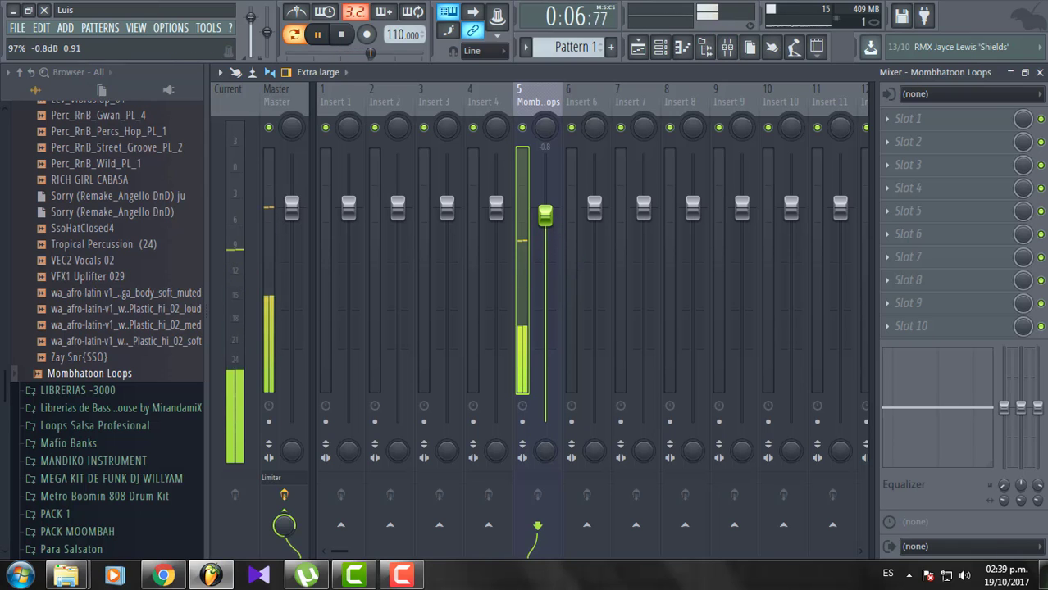
left_click(1040, 72)
Open the piano roll of the Spire x64 channel and audition keys in the octave between C6 and C7.
right_click(408, 224)
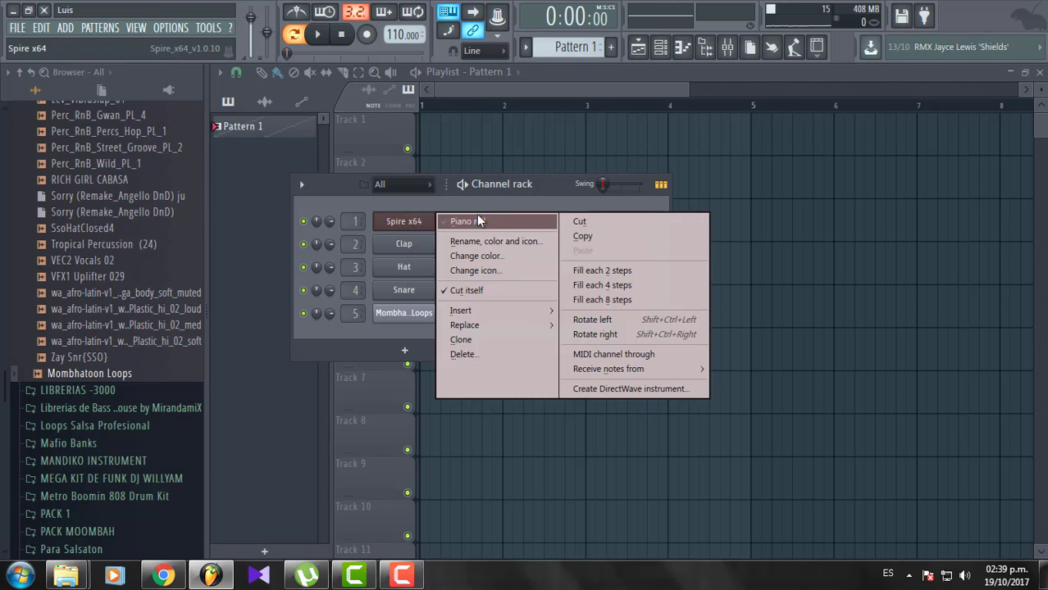
left_click(476, 216)
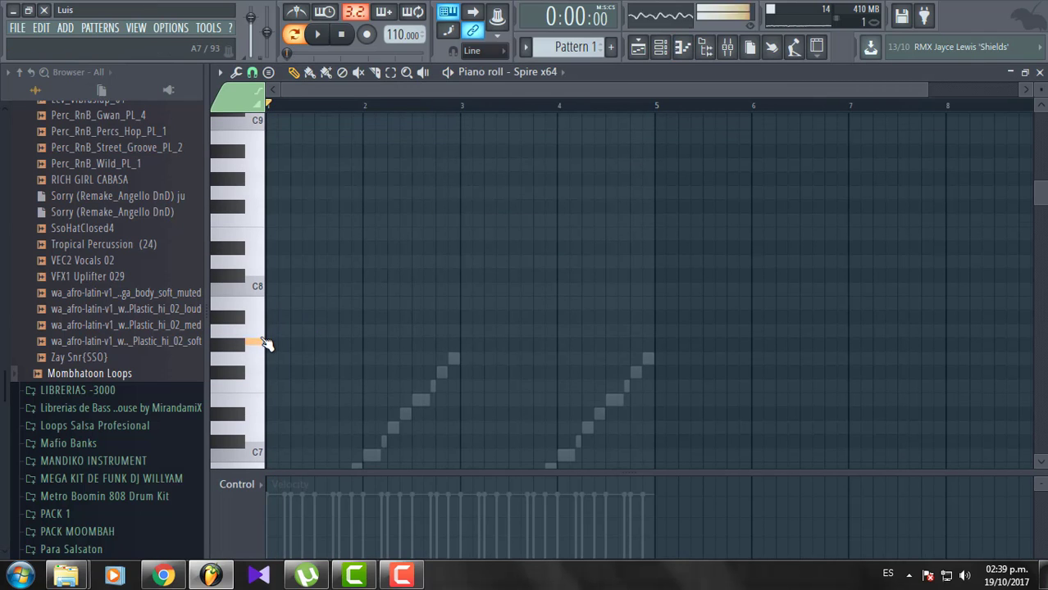
scroll(259, 353, "down", 3)
left_click(259, 331)
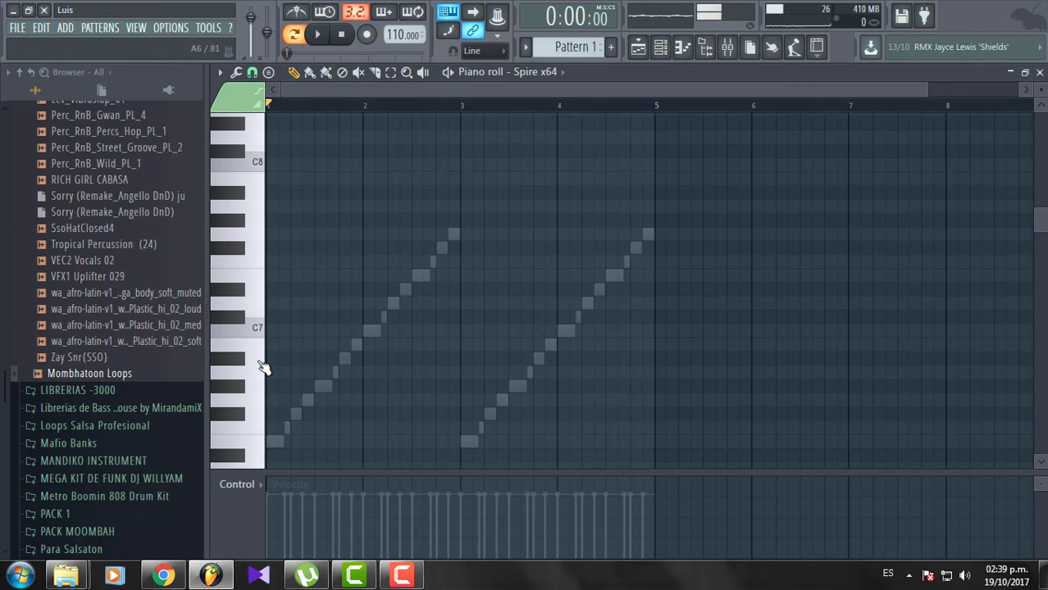
scroll(263, 366, "down", 3)
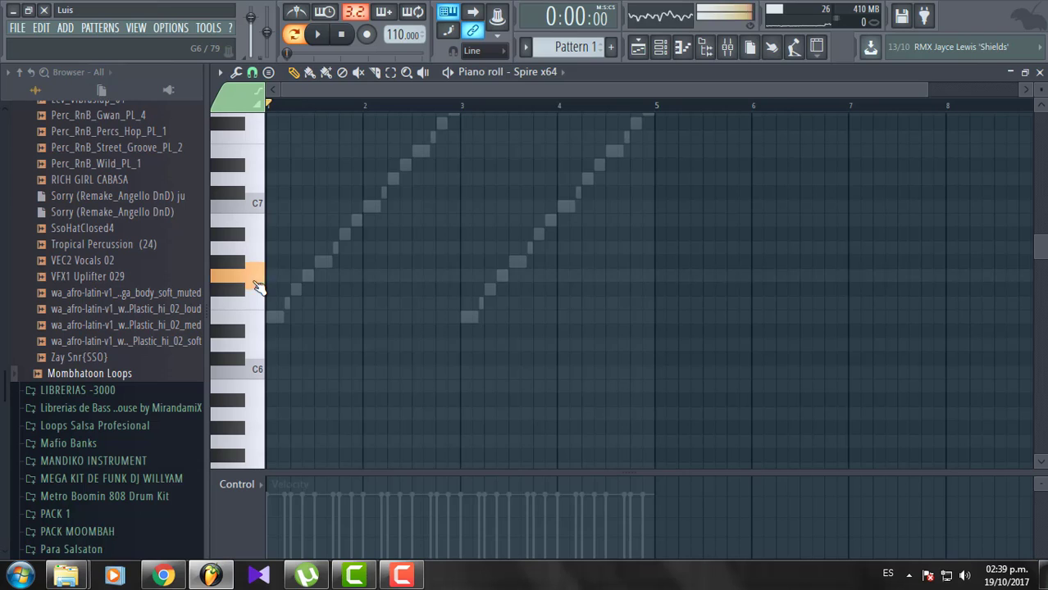
scroll(288, 286, "up", 2)
Draw the Spire x64 bass line for bar 1 with two G6 notes, a D6 and a B5, checking it by playback.
left_click_drag(325, 261, 273, 278)
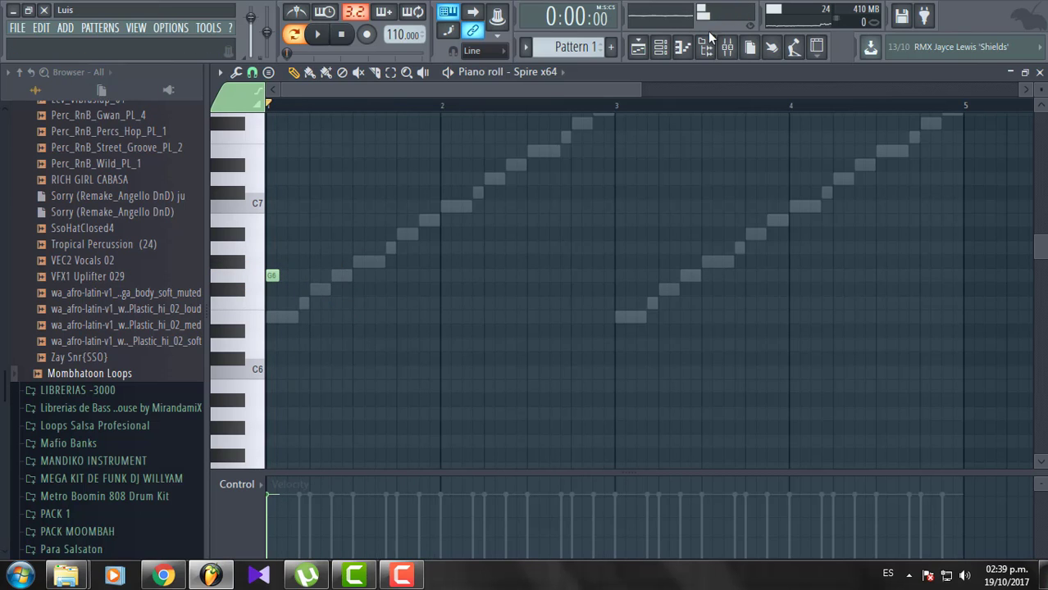
left_click_drag(642, 90, 490, 91)
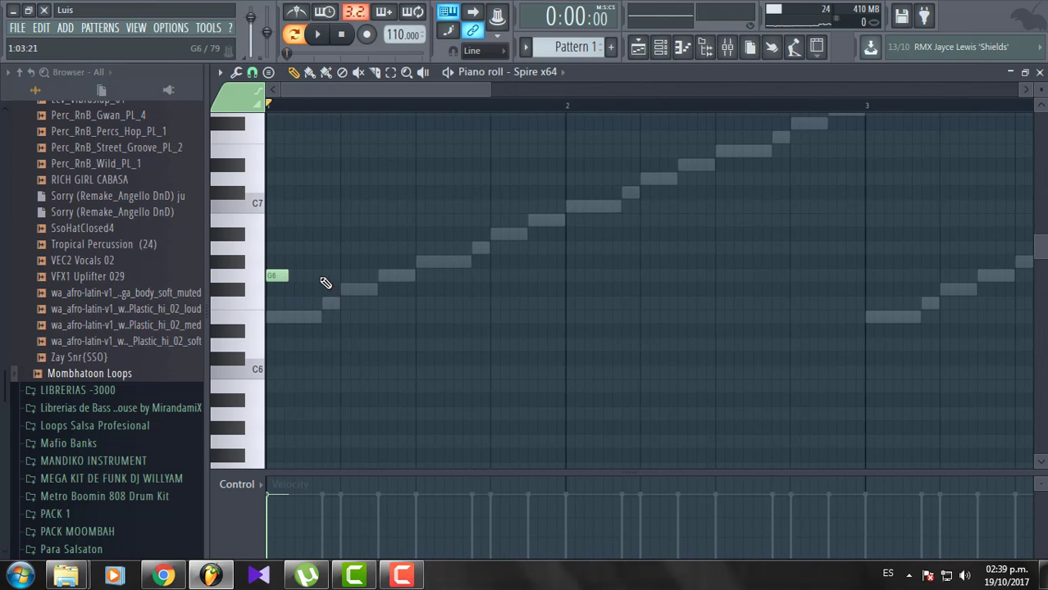
key("space")
key("space")
left_click(370, 358)
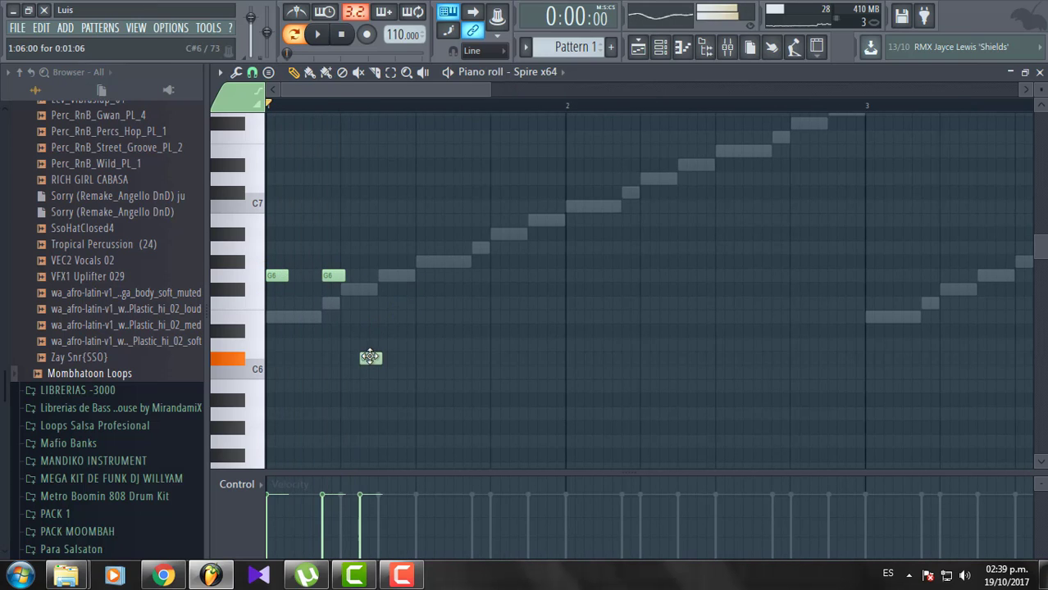
key("space")
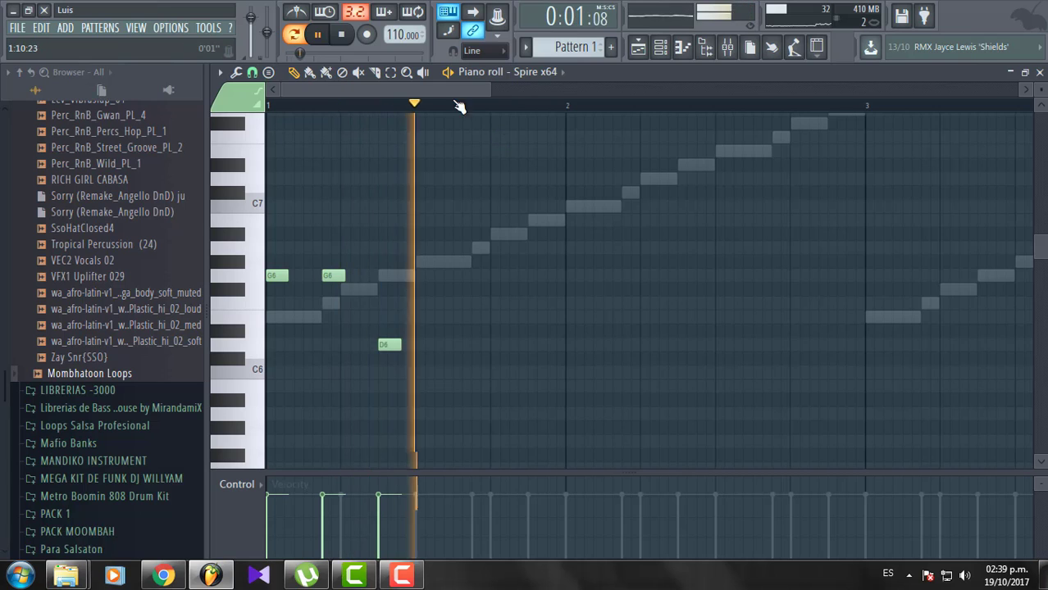
key("space")
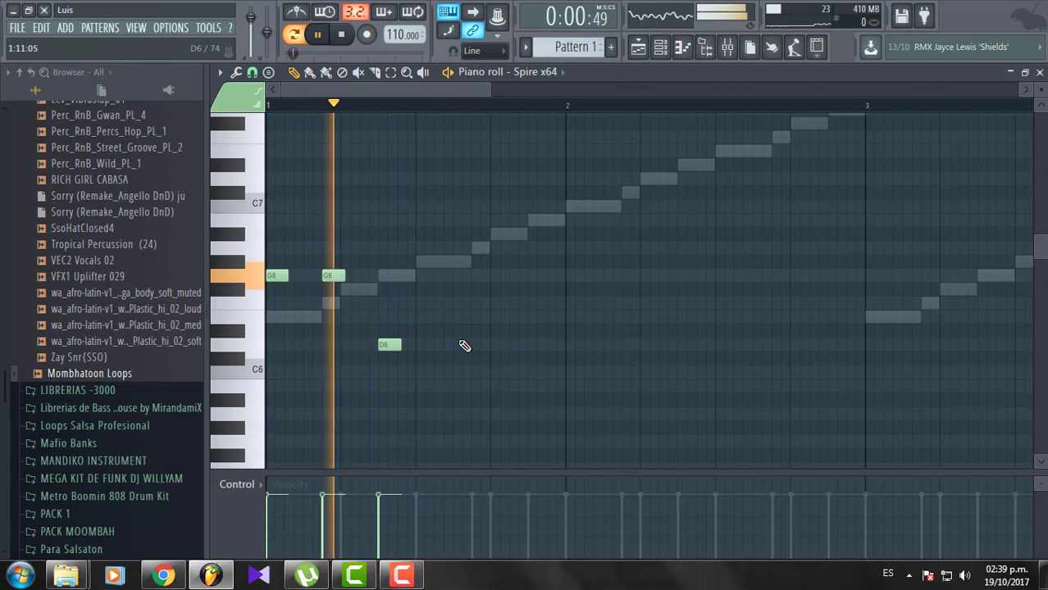
key("space")
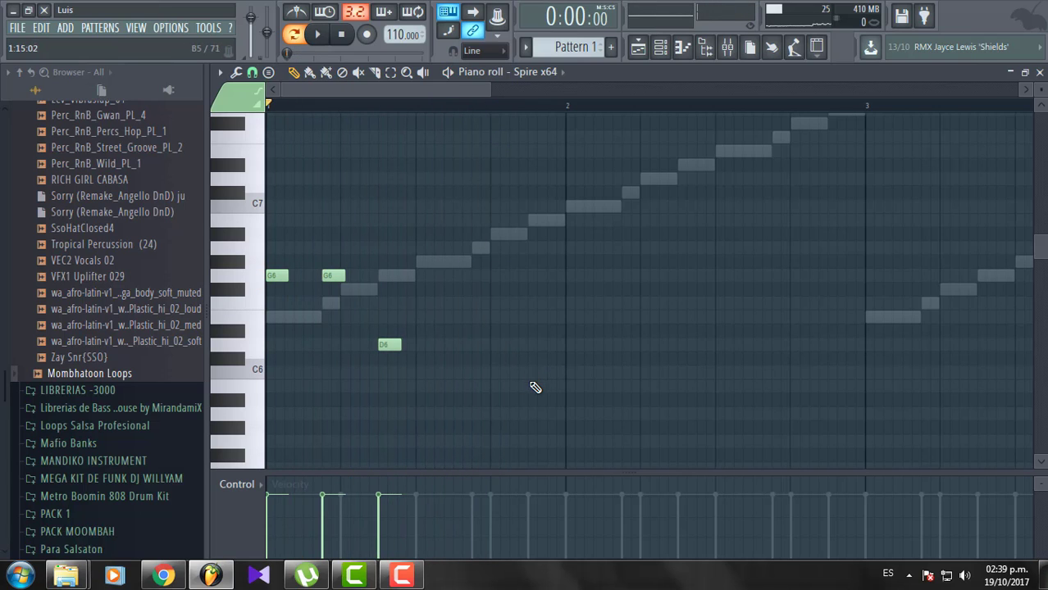
key("space")
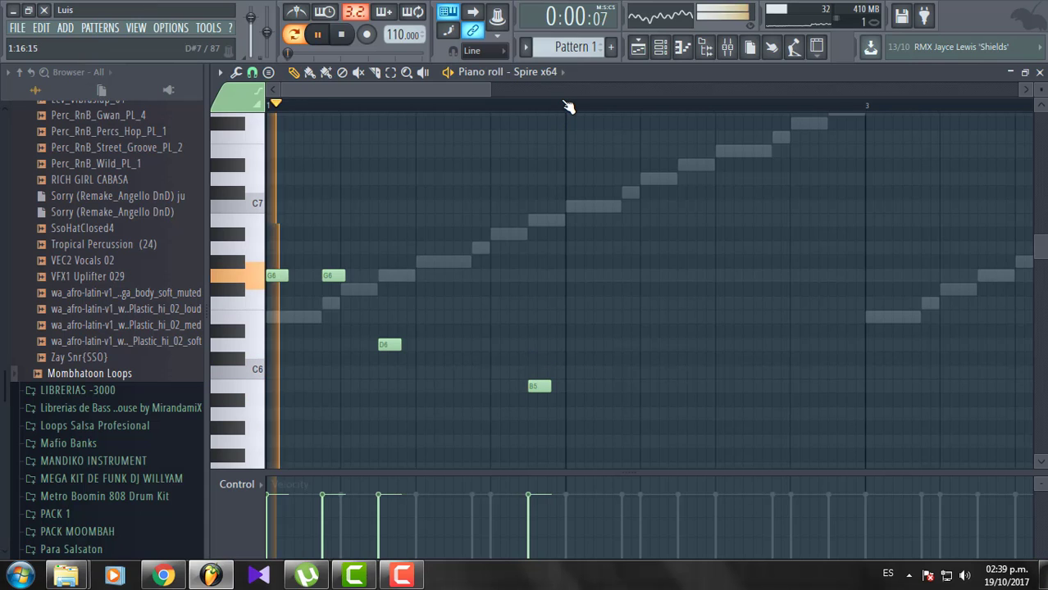
Fill bar 2 of the bass line with two E6 notes, two A6 notes and a G6 near the end of the bar.
scroll(564, 110, "down", 2)
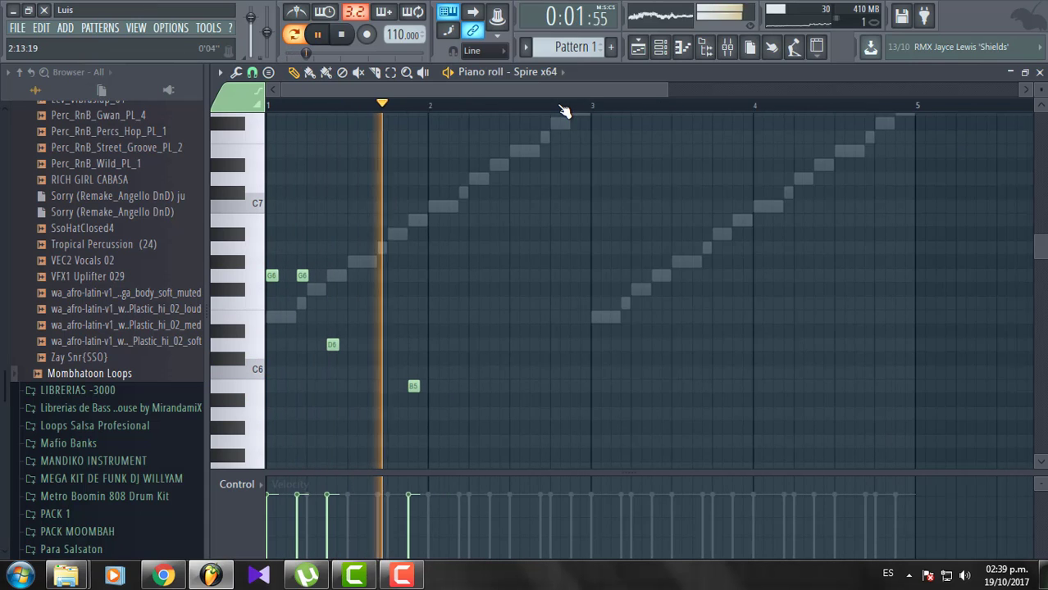
key("space")
left_click(434, 316)
left_click(464, 317)
left_click(494, 247)
left_click(535, 248)
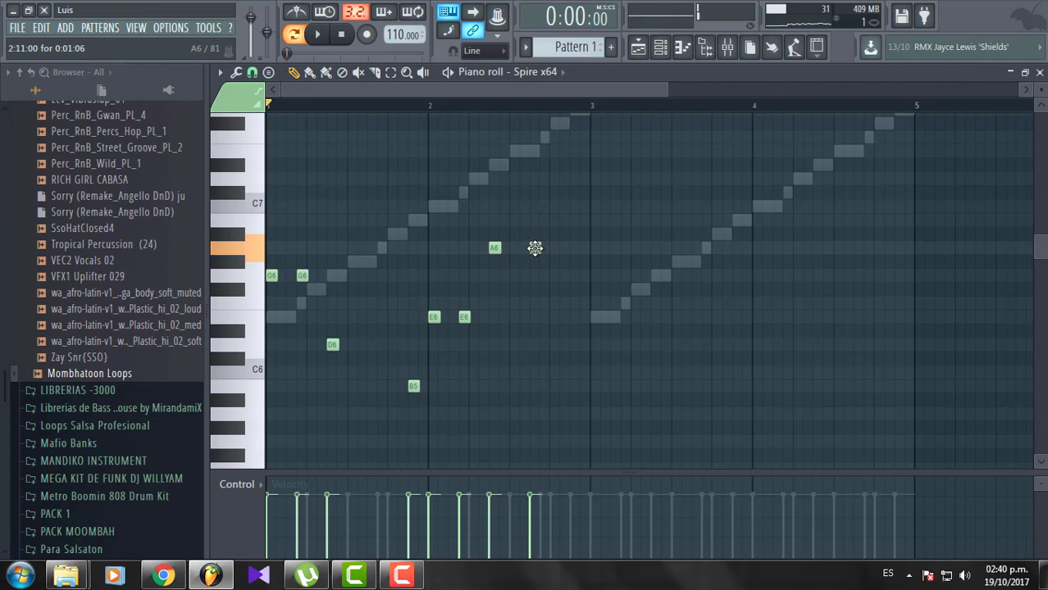
key("space")
left_click(551, 275)
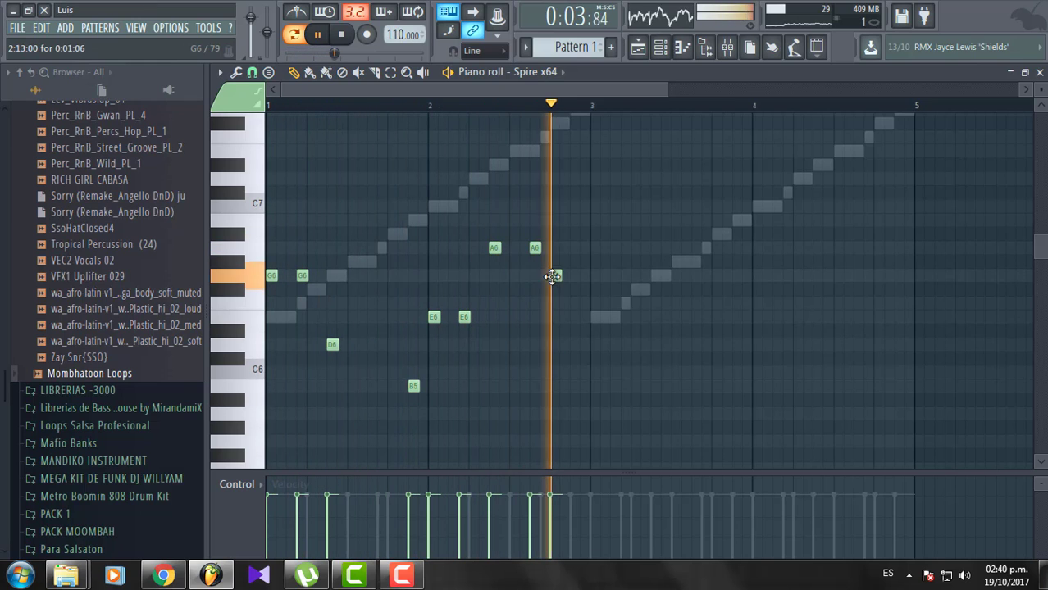
left_click_drag(552, 276, 576, 278)
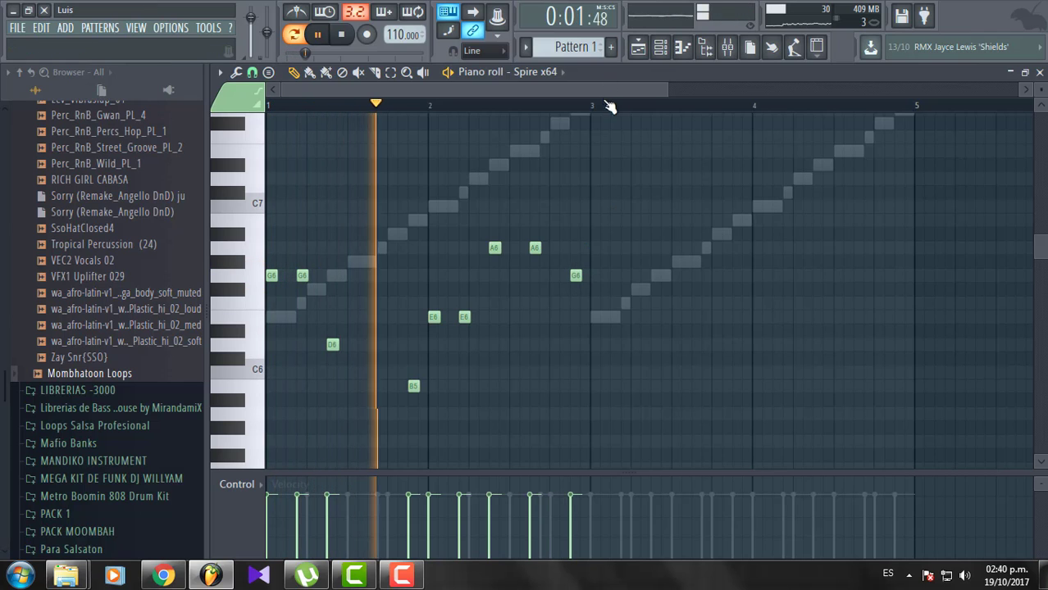
Lower the bass line by one octave and copy bars 1 and 2 into bars 3 and 4.
scroll(590, 110, "up", 2)
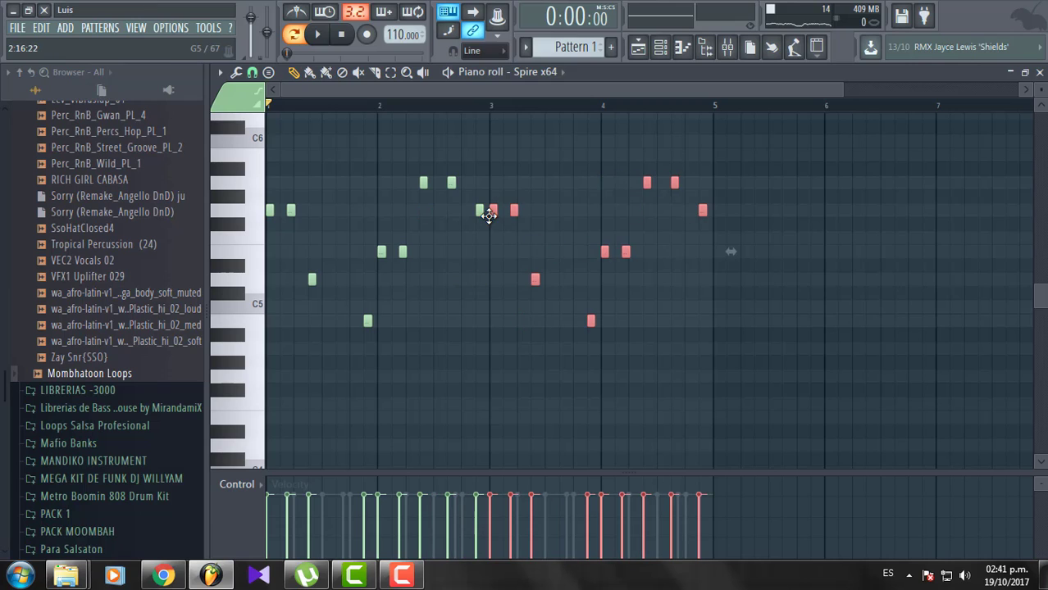
key("space")
Replace the last G5 note of bar 2 in the bass line with an E5.
scroll(513, 361, "up", 2)
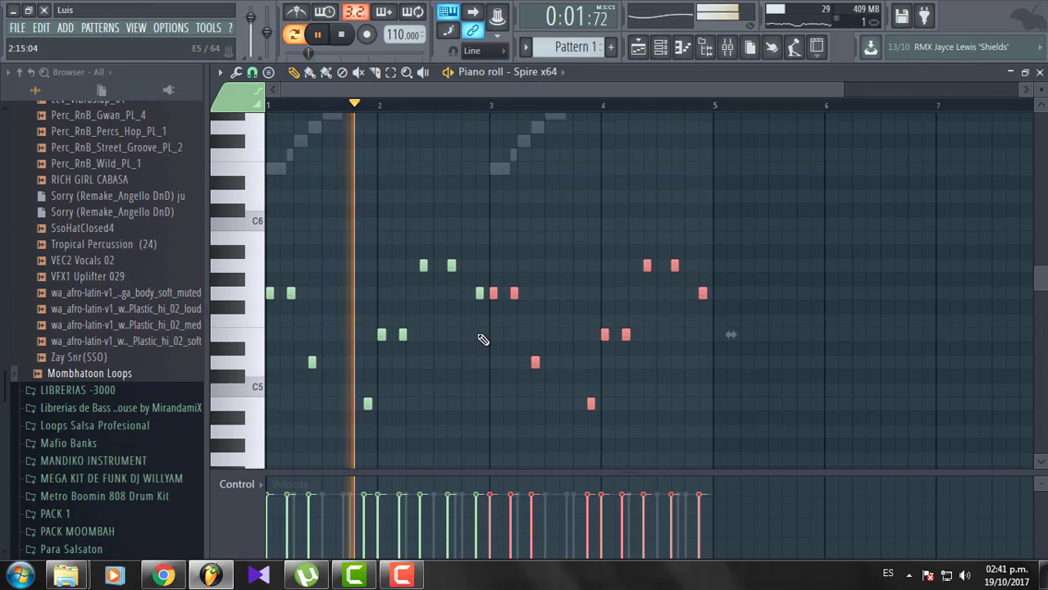
left_click(483, 340)
right_click(479, 294)
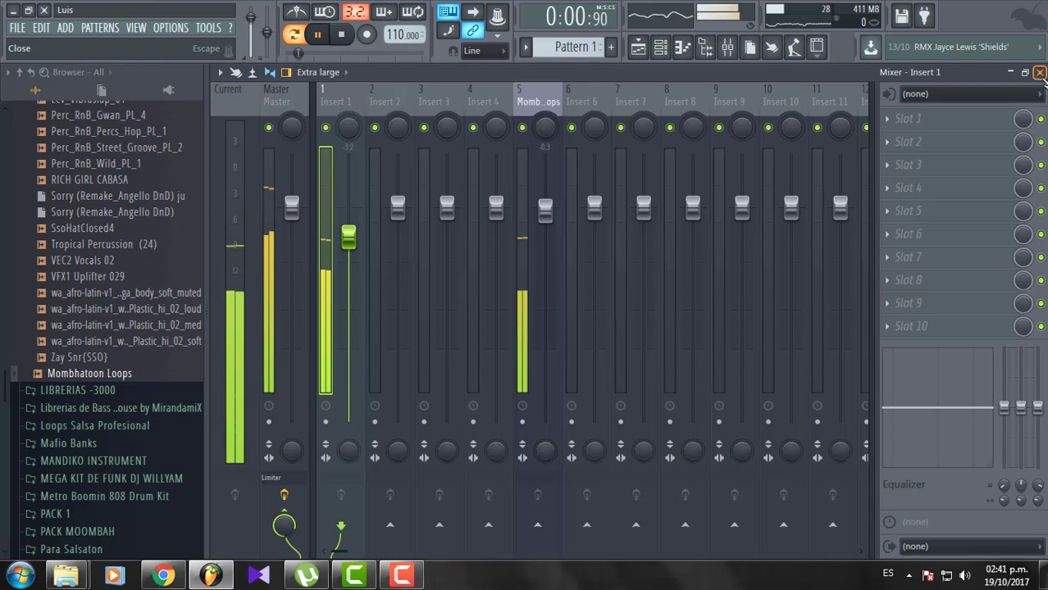
Set the Spire bass's mixer track, Insert 1, to about -3.2 dB and close the mixer.
left_click(1038, 71)
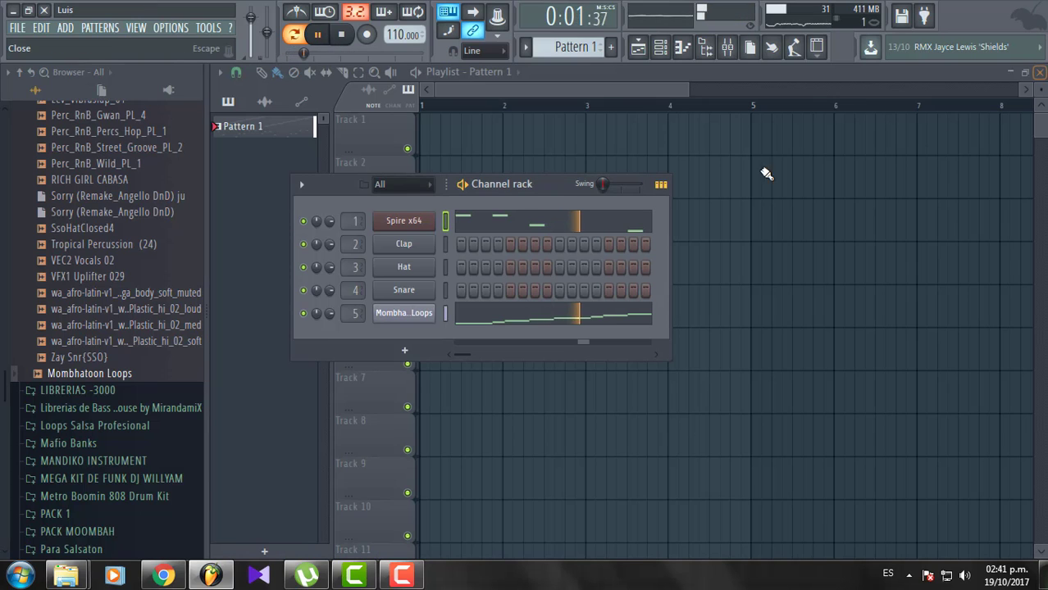
left_click_drag(529, 186, 577, 210)
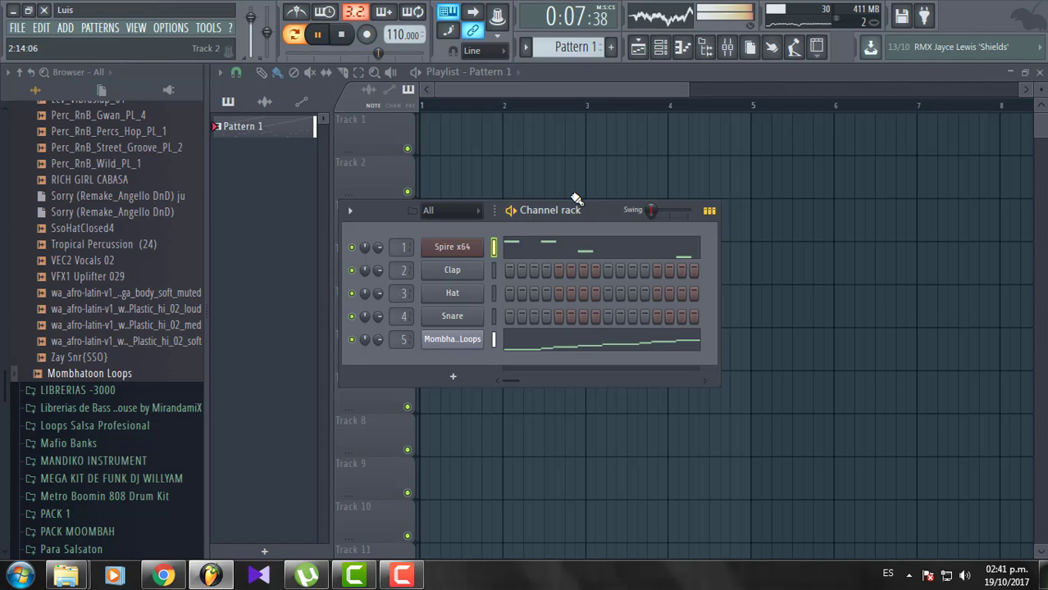
Add a Nexus channel from the plugin database and place two G5, B5, D6 chords over the first two bass notes of bar 1.
left_click(168, 100)
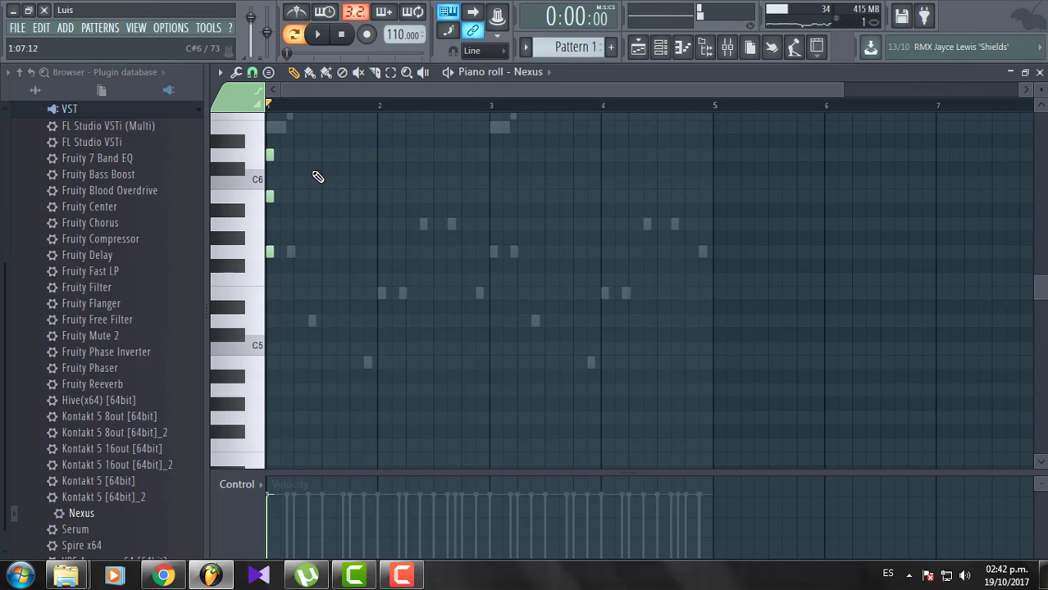
left_click_drag(840, 84, 439, 85)
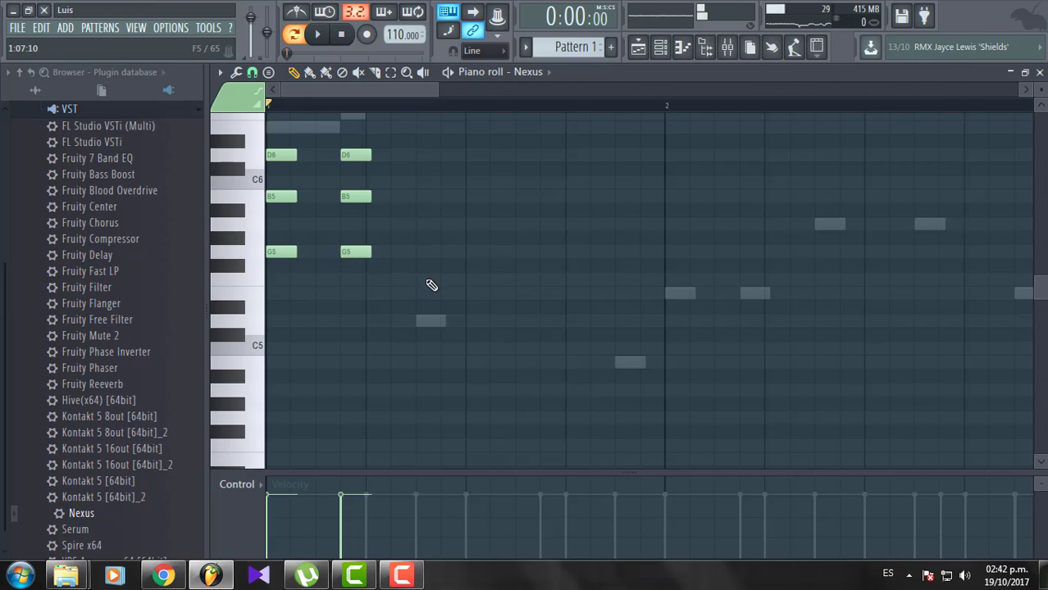
key("space")
scroll(460, 107, "down", 2)
key("space")
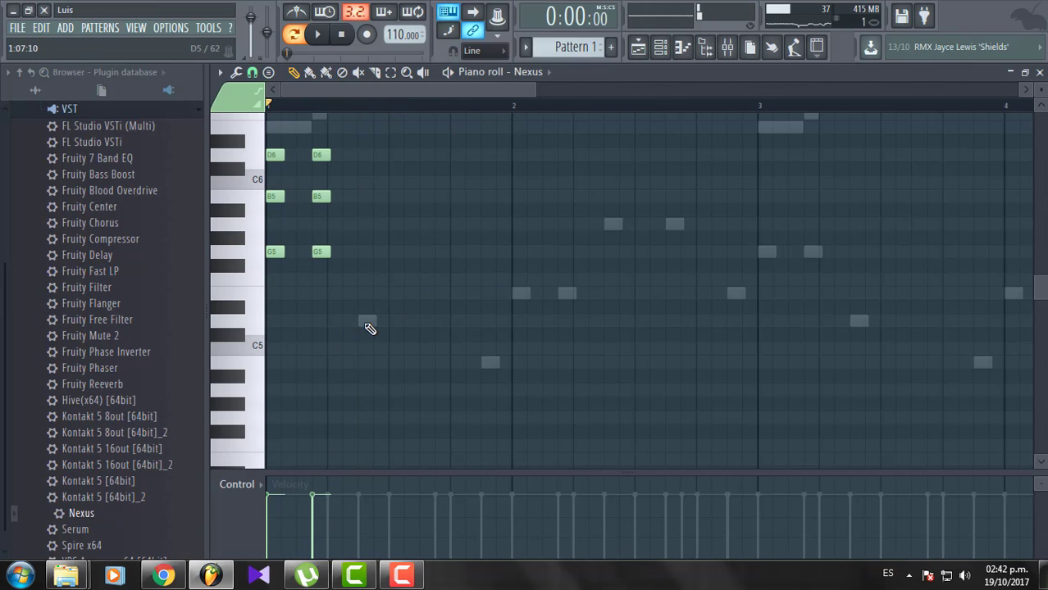
Build a D5, F#5, A5 chord over the third bass note of bar 1 and check it by playback.
left_click_drag(364, 319, 383, 318)
key("space")
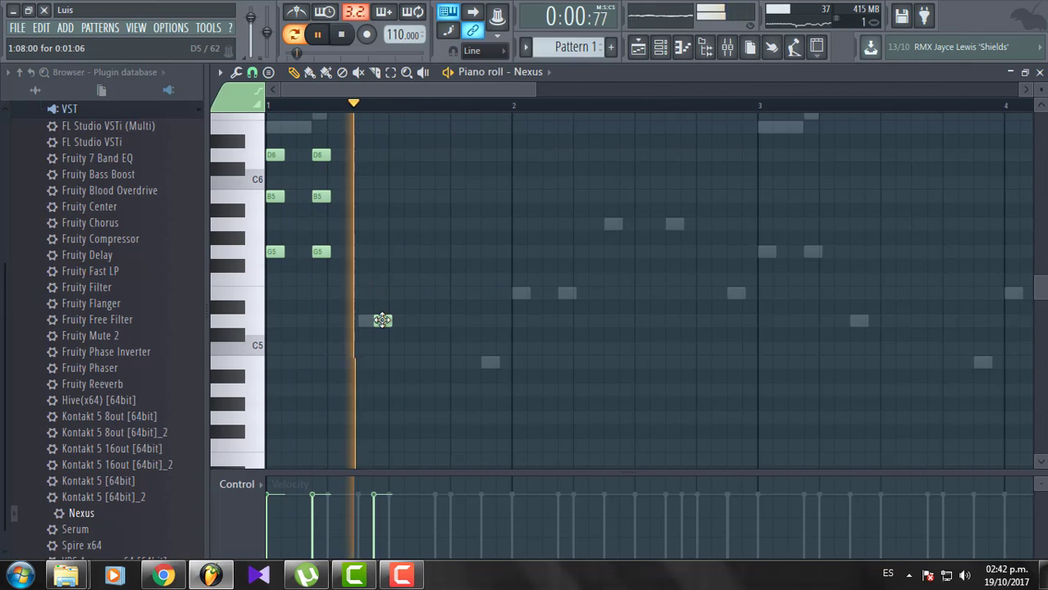
key("space")
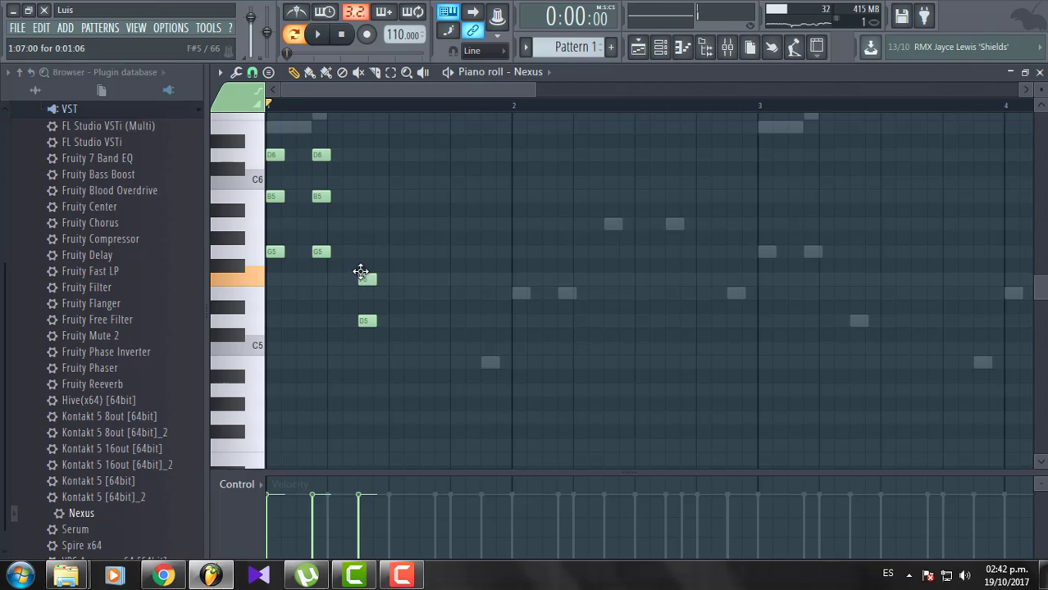
key("space")
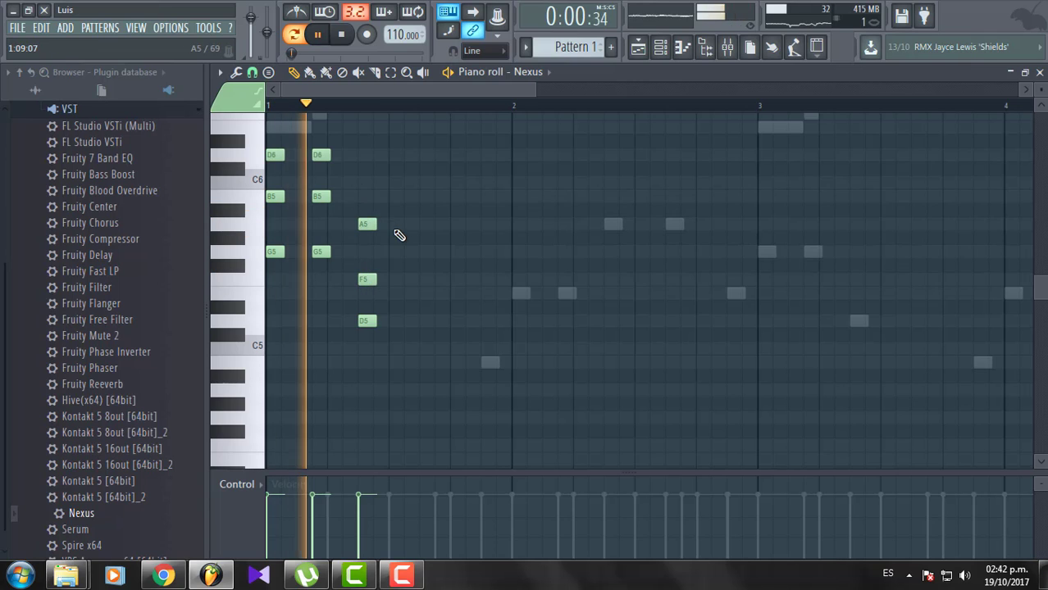
key("space")
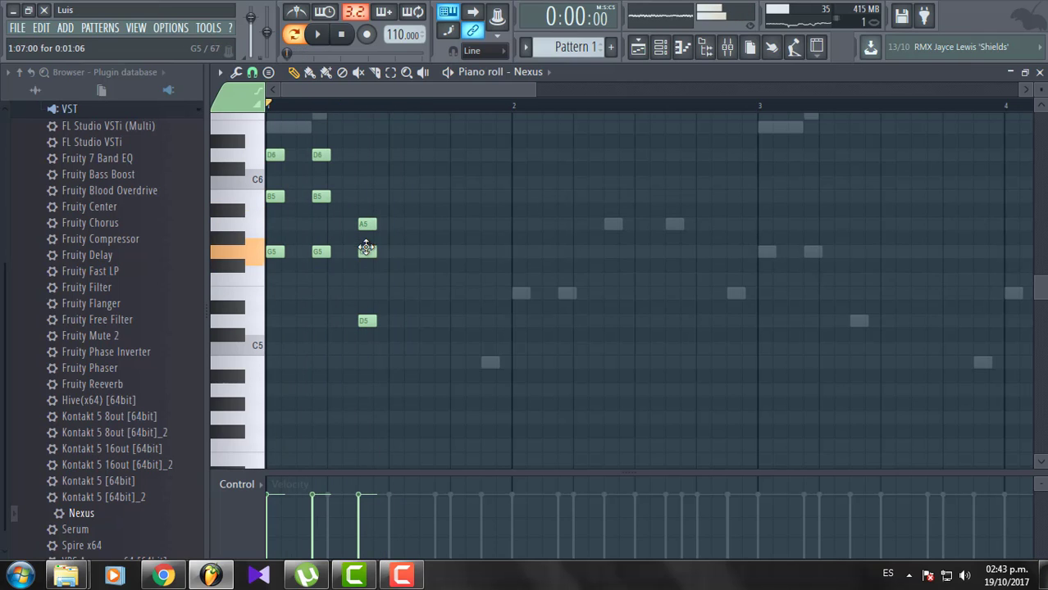
key("space")
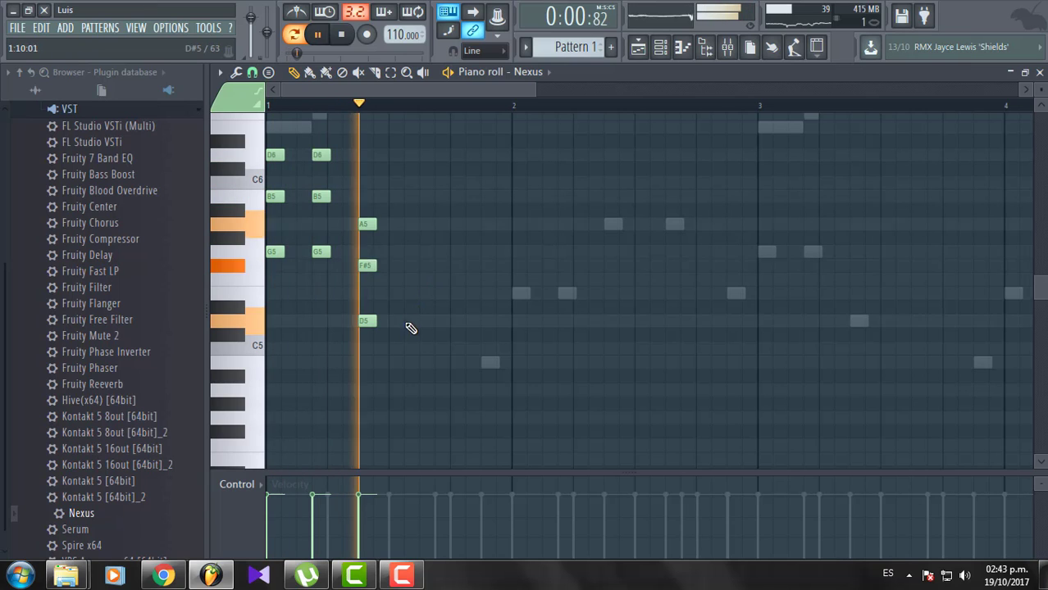
Repeat the D5, F#5, A5 chord in bar 1 and end the bar with a B4, D5, F#5 chord.
key("space")
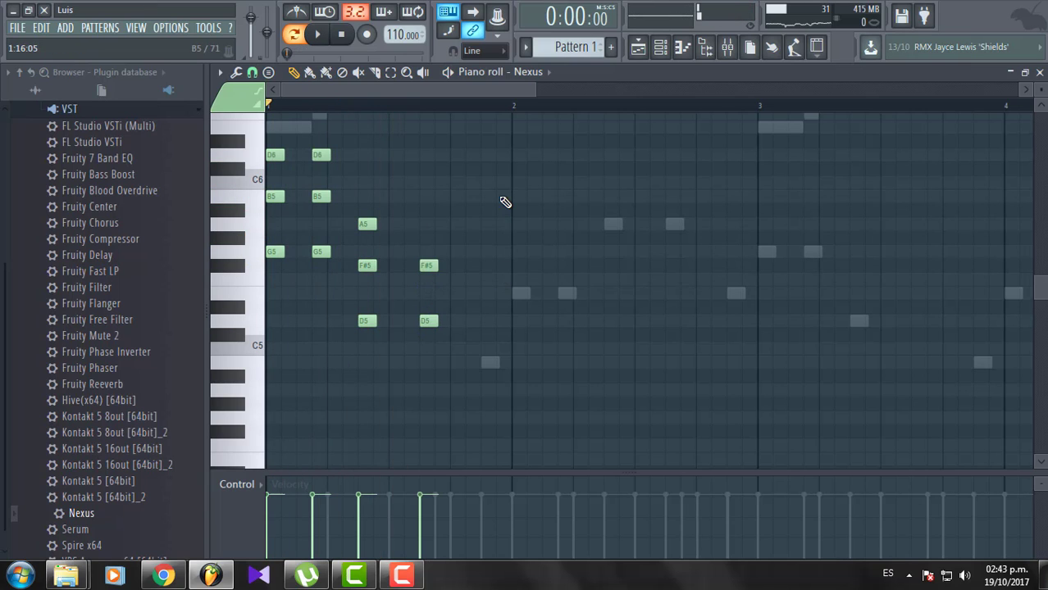
key("space")
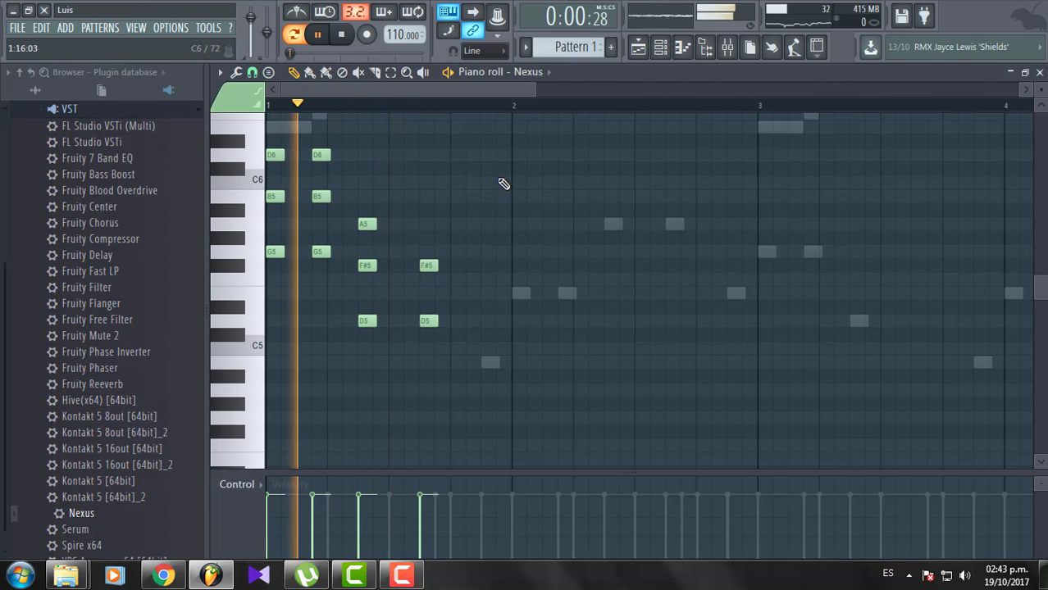
left_click(428, 224)
key("space")
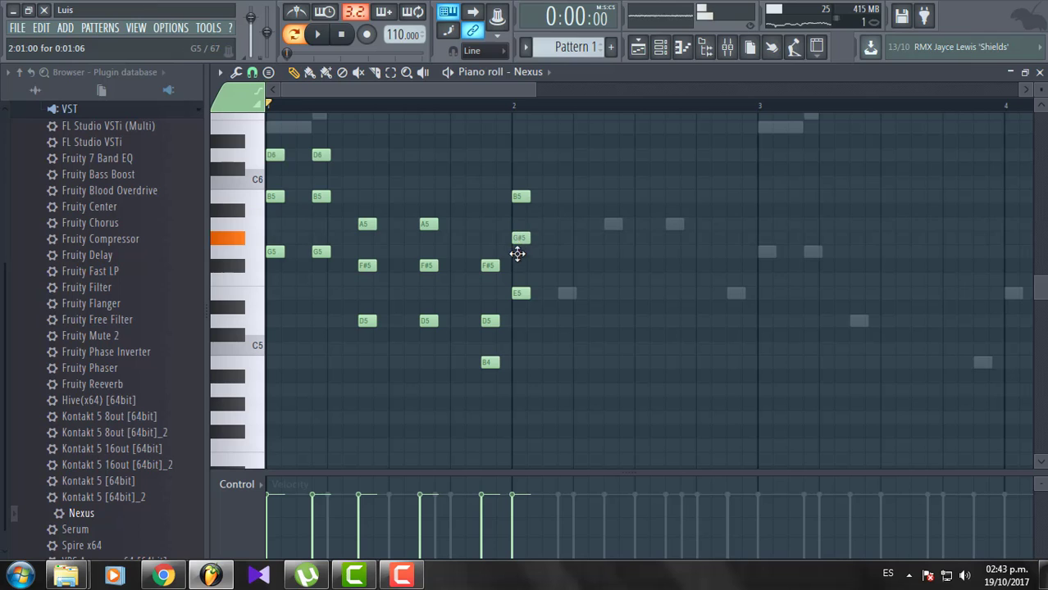
Fill bar 2 with two E5, G5, B5 chords, two A5, C6, E6 chords and a final E5, G5, B5 chord.
left_click(564, 251)
key("space")
left_click(566, 292)
left_click(563, 197)
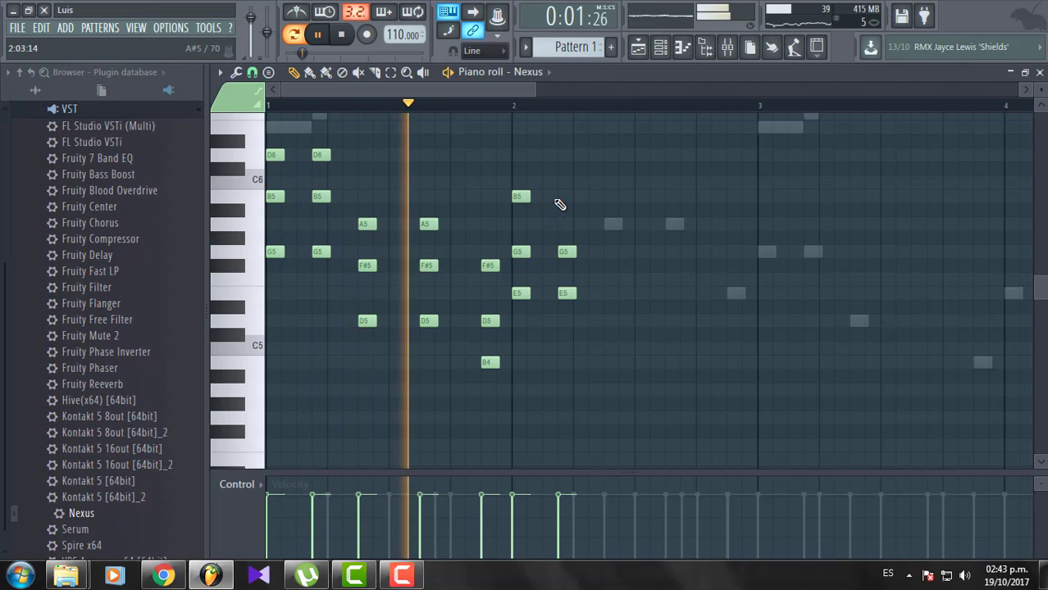
key("space")
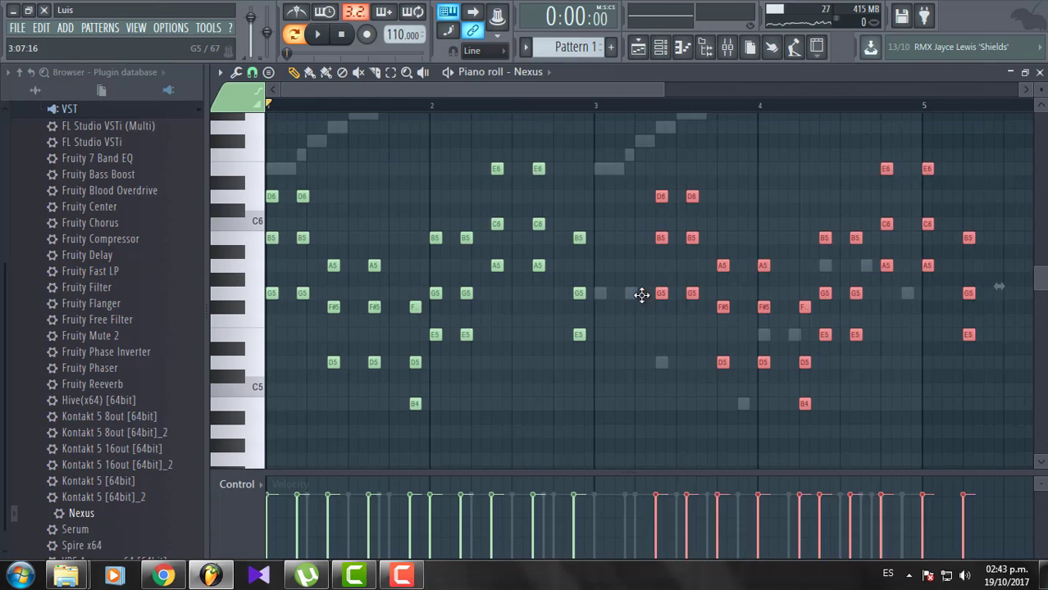
Copy the two-bar Nexus chord progression to the start of bar 3, play it and close the piano roll.
left_click_drag(641, 295, 598, 294)
key("space")
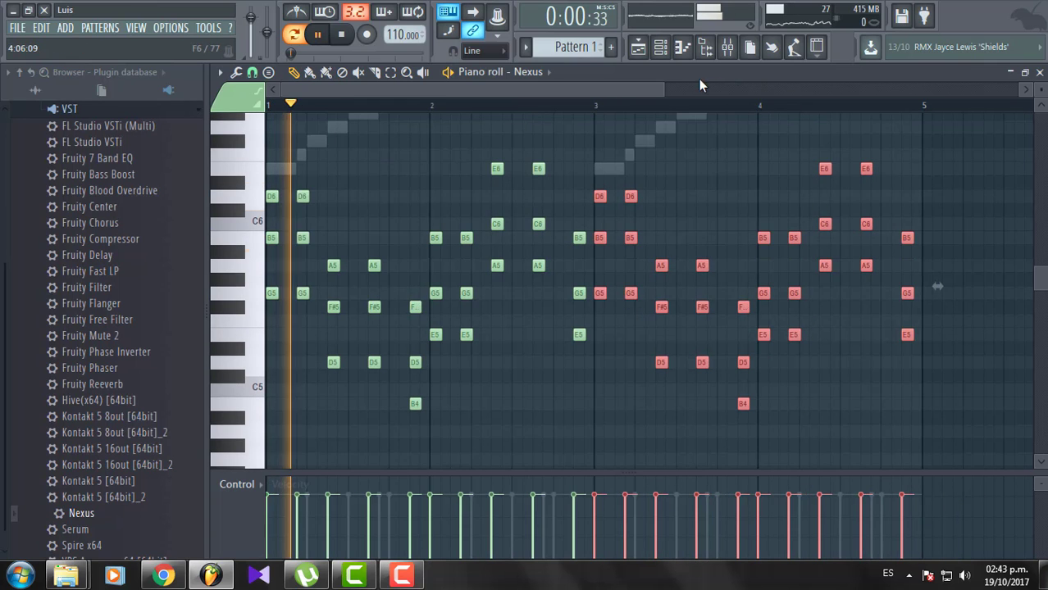
left_click_drag(669, 93, 713, 93)
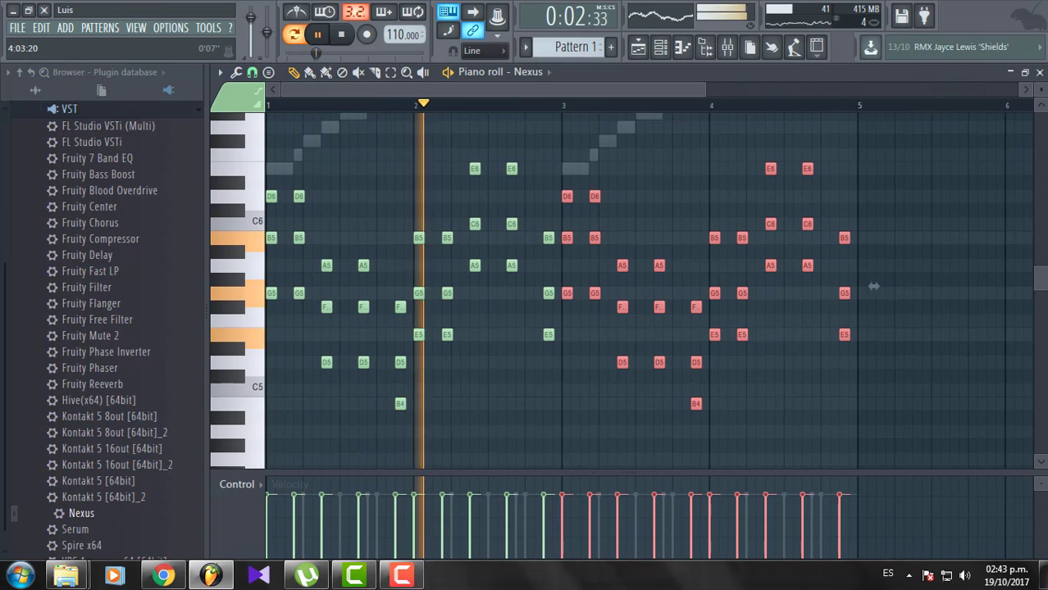
left_click(1038, 73)
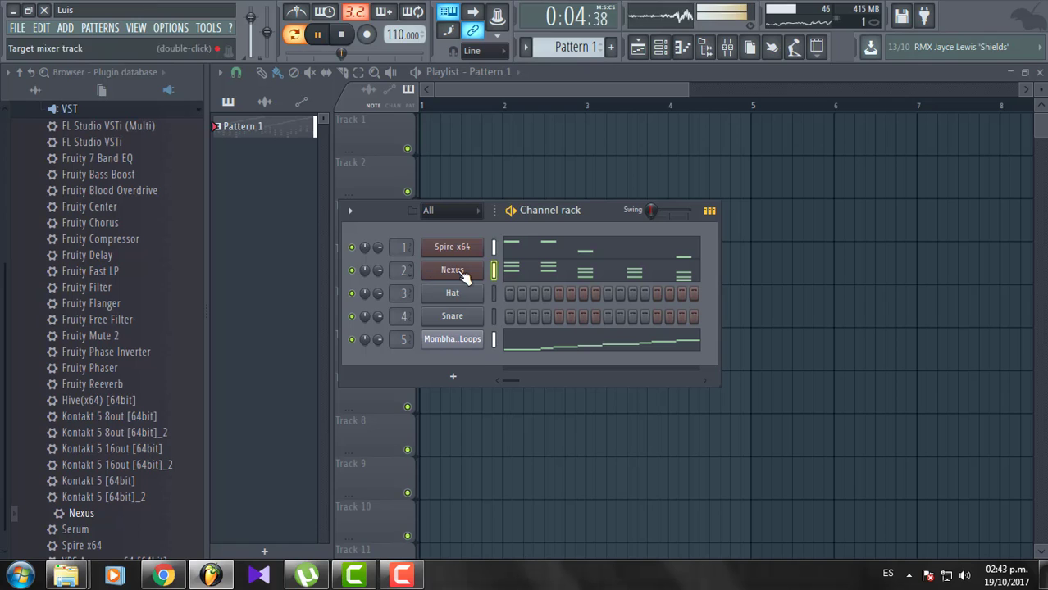
Set the Nexus channel's mixer track, Insert 2, to about -0.8 dB and close the mixer.
double_click(403, 270)
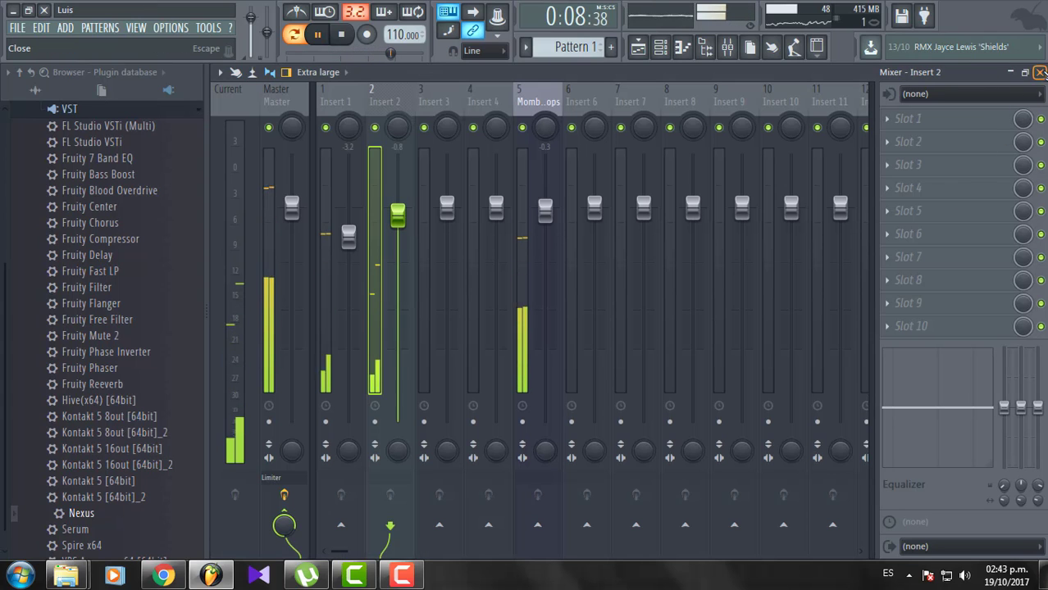
left_click(1039, 72)
Add an E5, G5, B5 chord at the end of bar 2 in the Nexus #2 piano roll.
key("space")
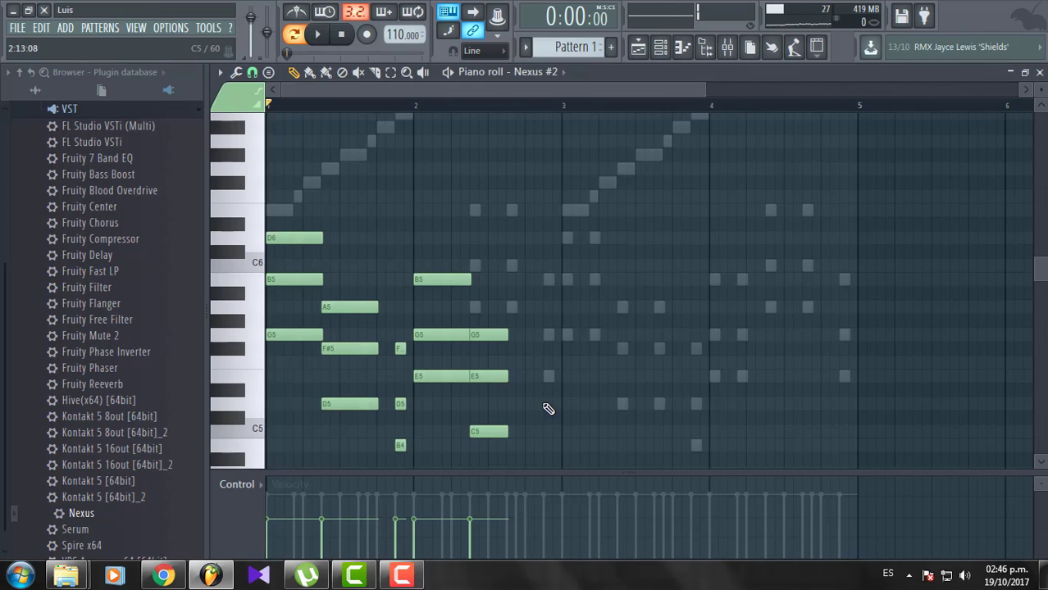
key("space")
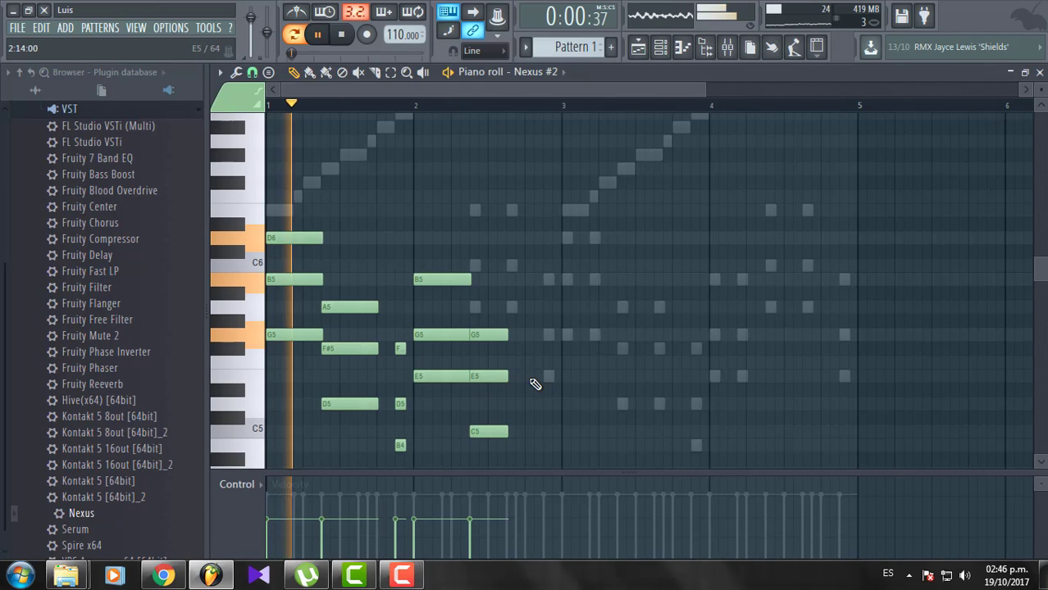
left_click_drag(533, 379, 562, 377)
left_click(544, 333)
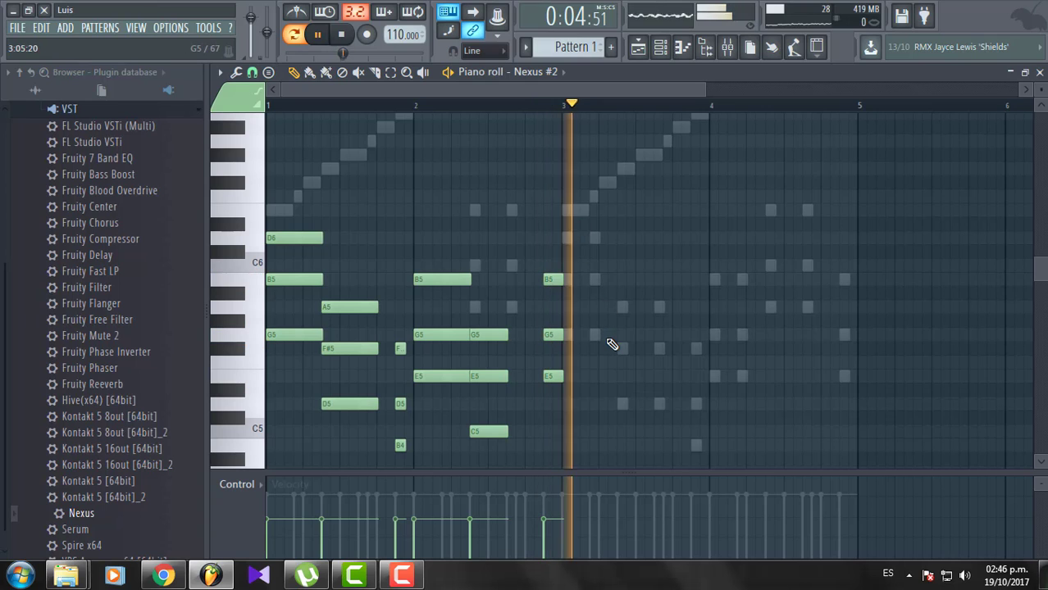
left_click(554, 279)
Shorten the chord at the end of bar 2 to finish at the start of bar 3, and move its B5 down to B4.
scroll(574, 164, "up", 2)
left_click_drag(579, 211, 557, 415)
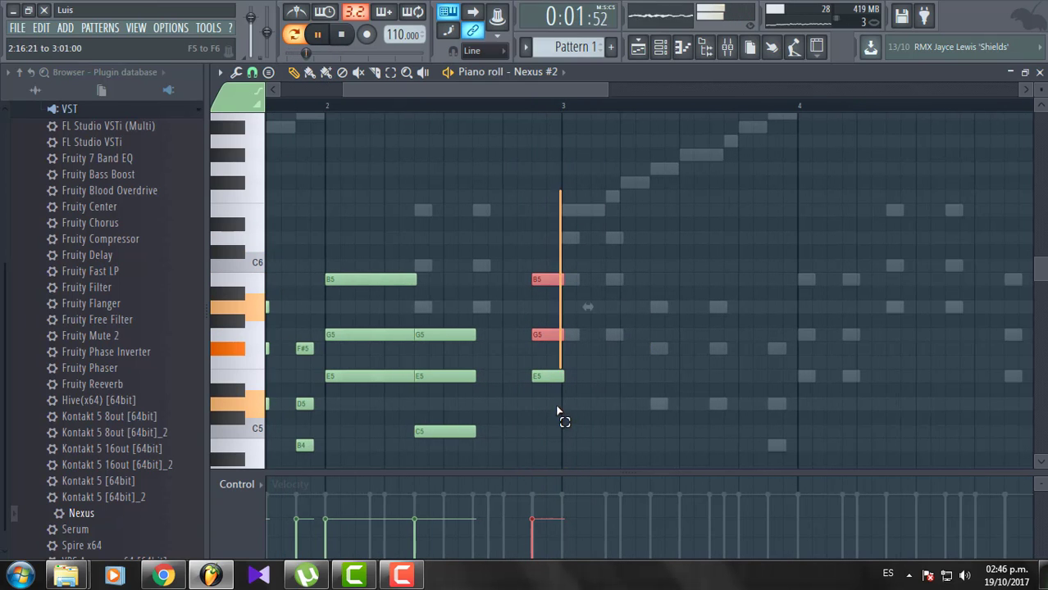
left_click(242, 75)
left_click(252, 73)
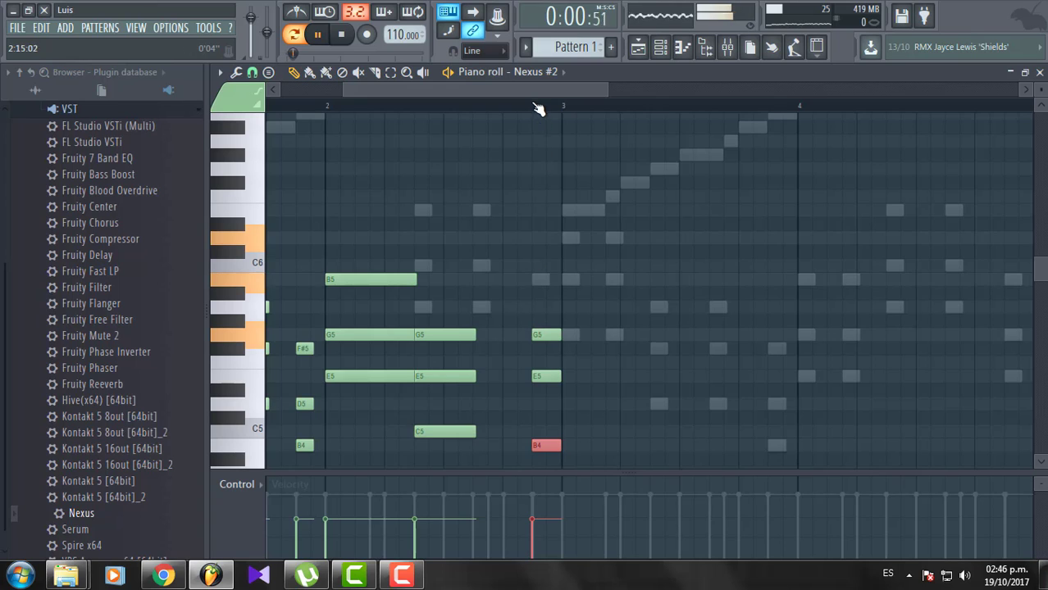
scroll(537, 109, "down", 2)
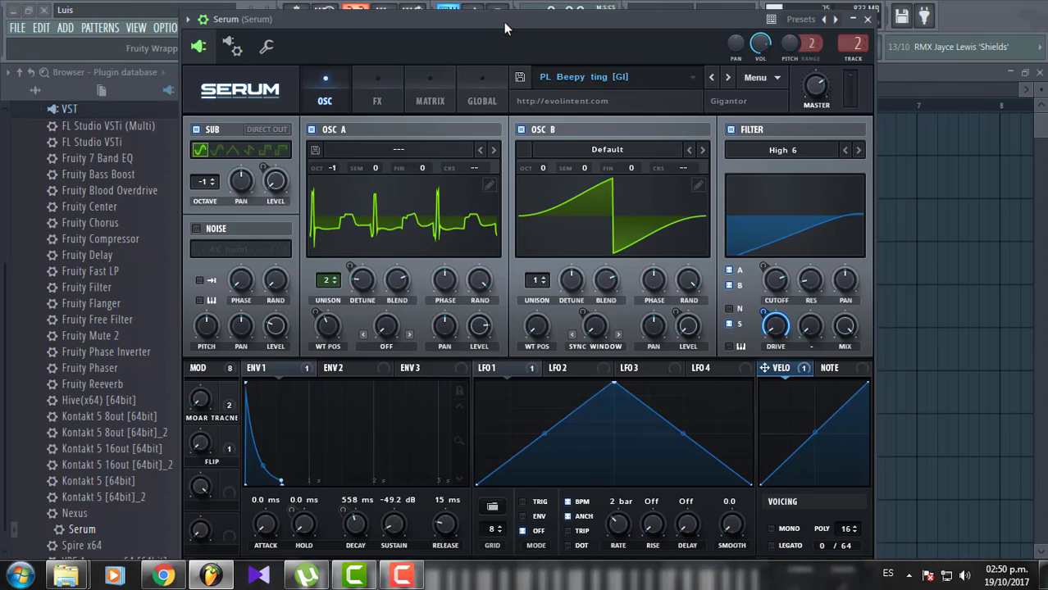
Audition Serum's pluck presets against the playing pattern and load PL Dreamy NuDisco [SW].
left_click_drag(504, 22, 511, 56)
key("y")
key("y")
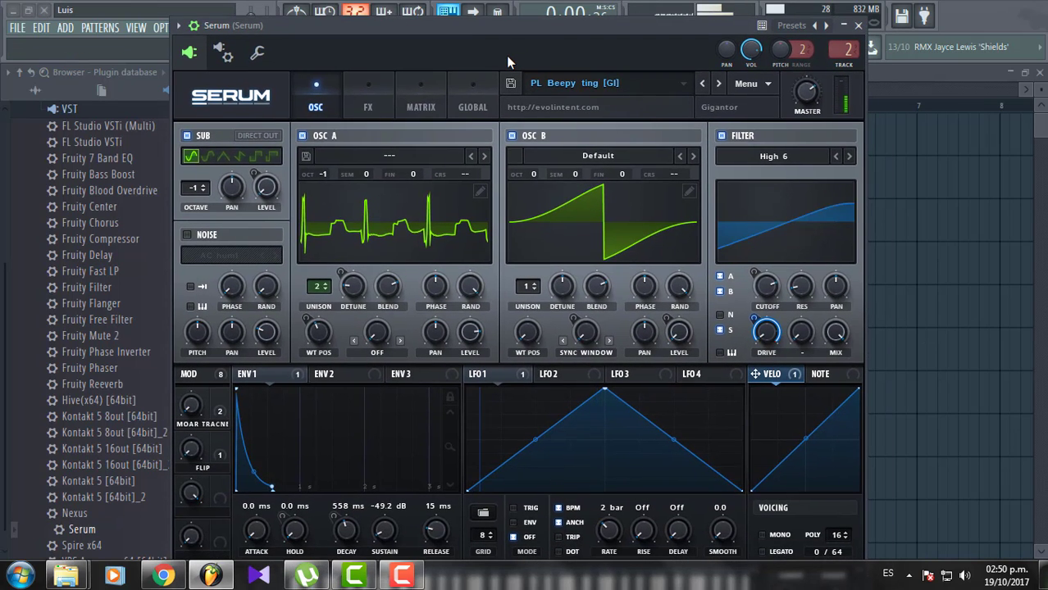
left_click(718, 85)
left_click(321, 35)
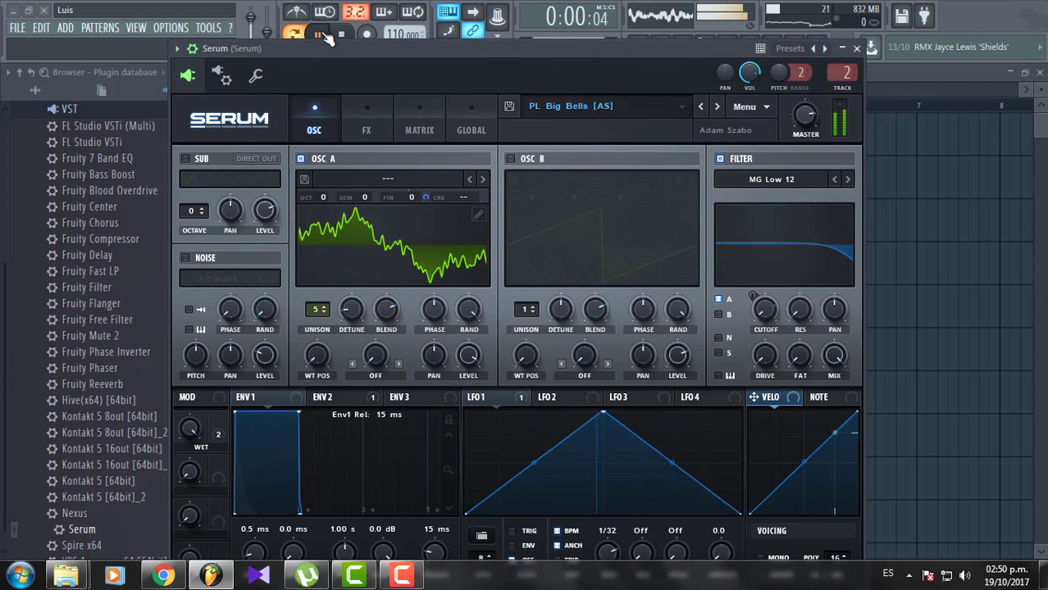
left_click(716, 108)
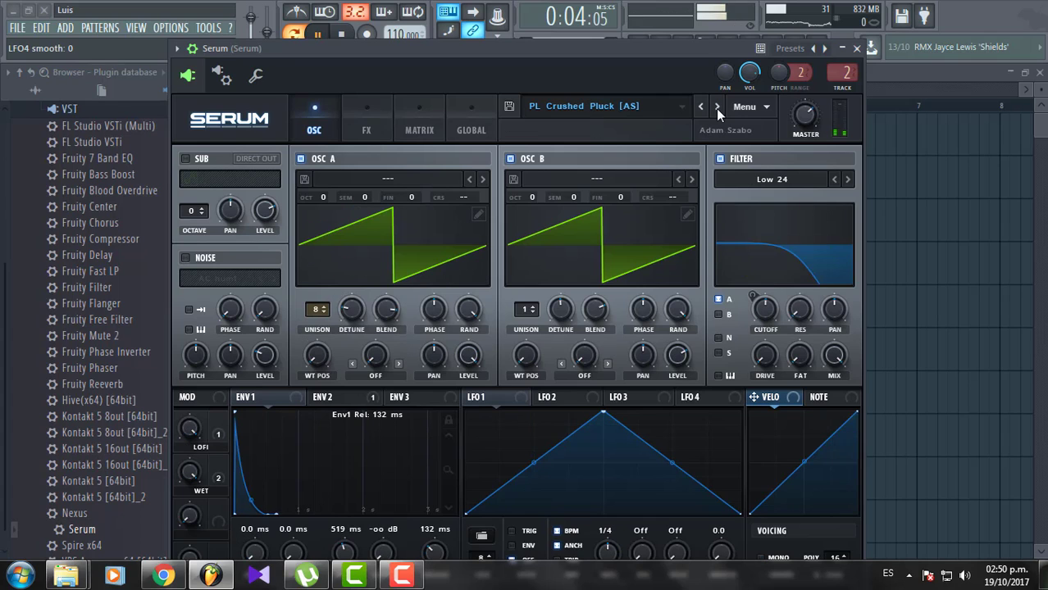
left_click(715, 108)
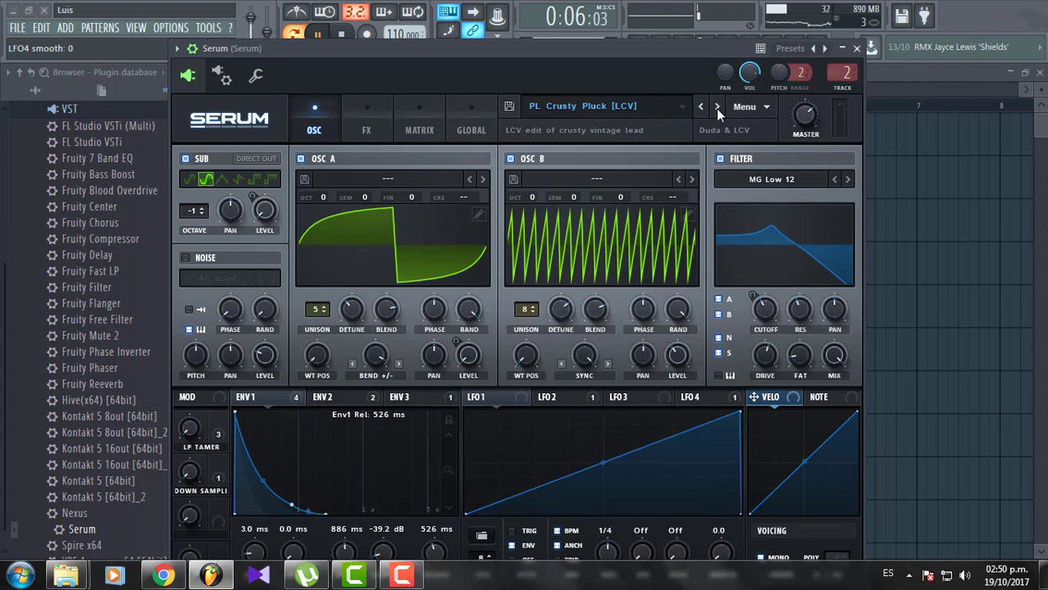
left_click(717, 107)
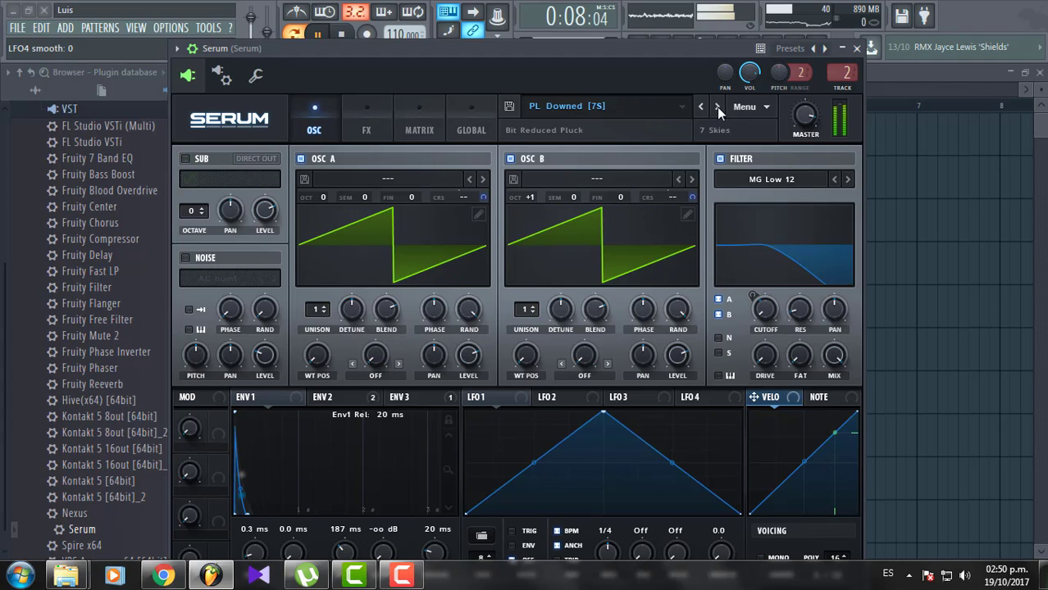
left_click(717, 107)
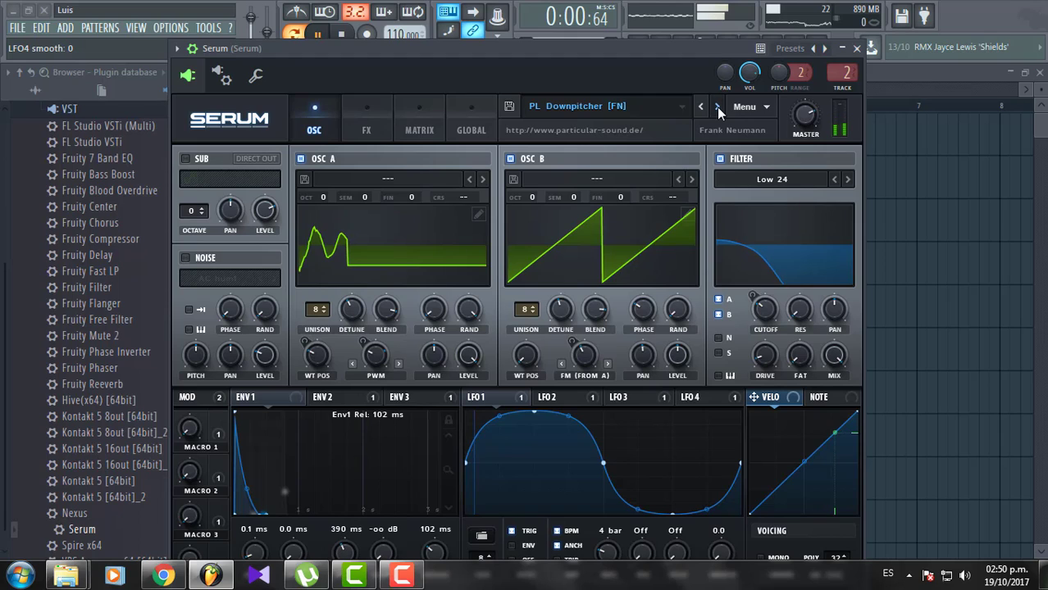
left_click(717, 106)
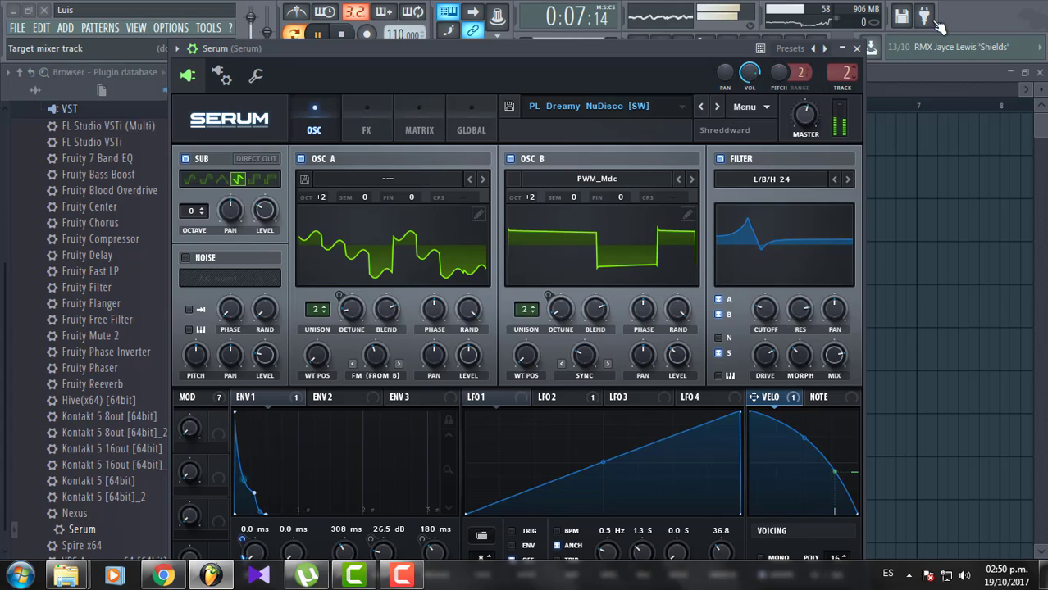
Set the reverb mix in Serum's effects to 28% while the pattern plays, and close the plugin window.
left_click(386, 128)
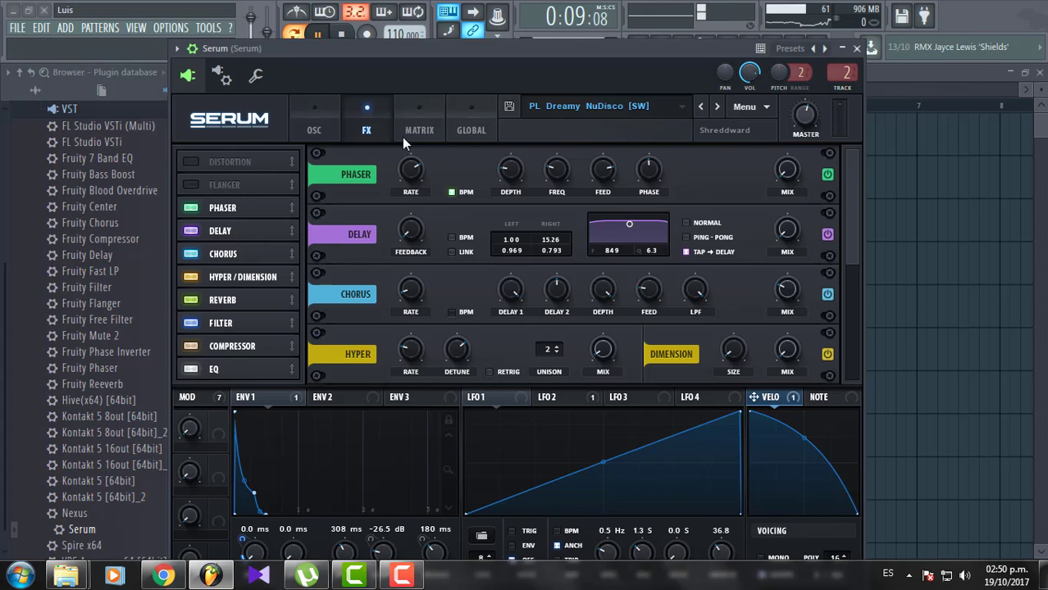
left_click(326, 33)
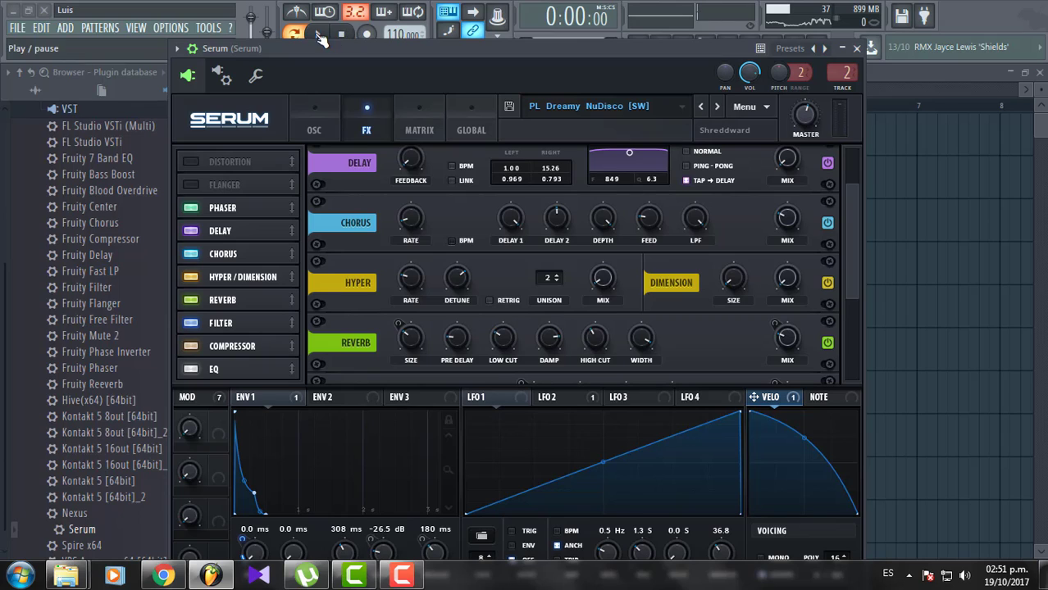
left_click_drag(777, 340, 783, 338)
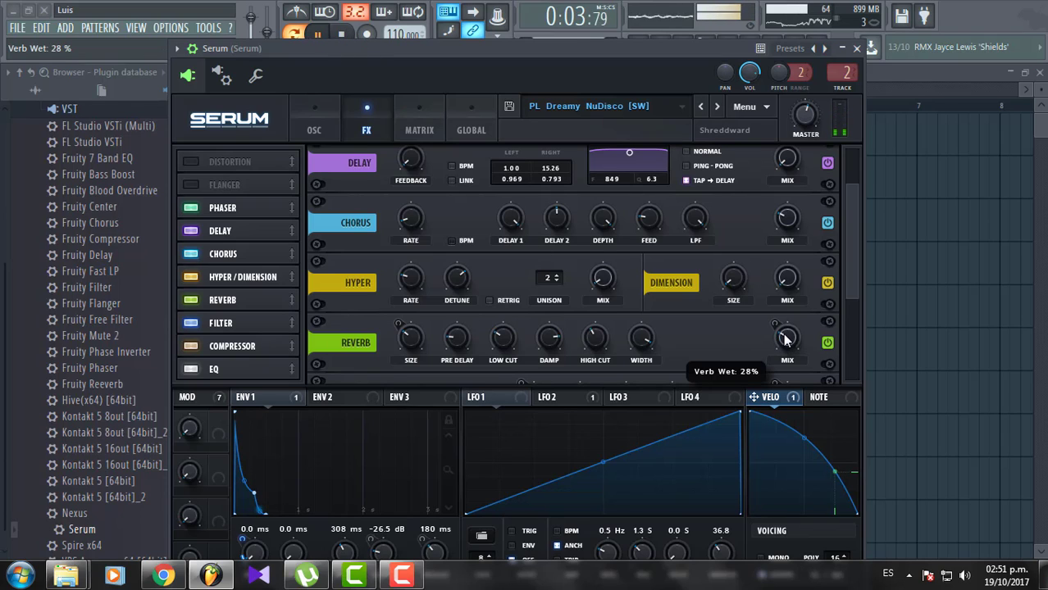
left_click(856, 48)
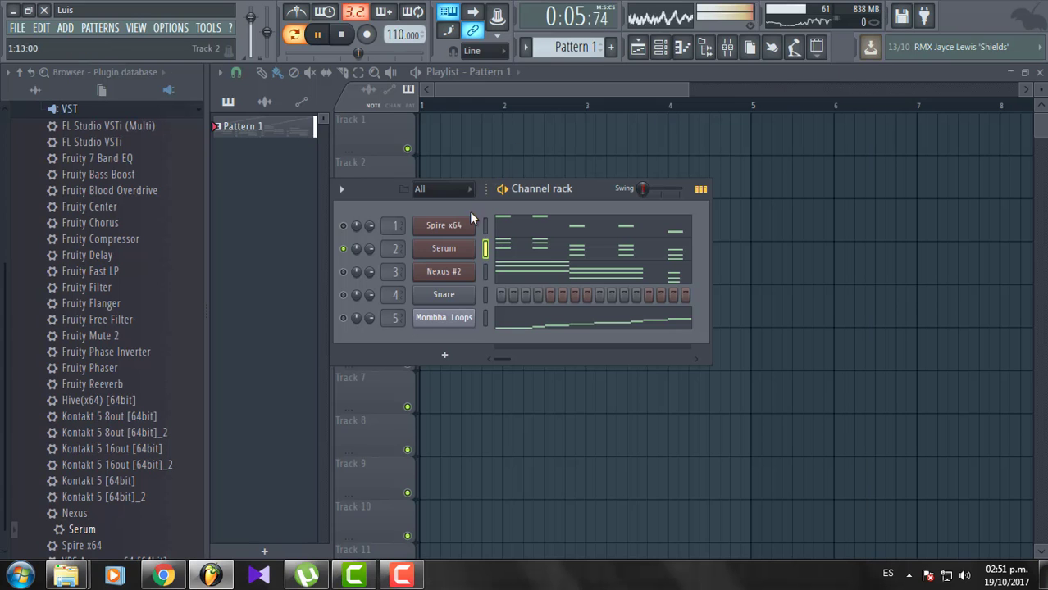
Lower the Serum mixer track to about -3.4 dB and close the mixer.
left_click(727, 47)
left_click_drag(398, 215, 397, 238)
left_click(1040, 72)
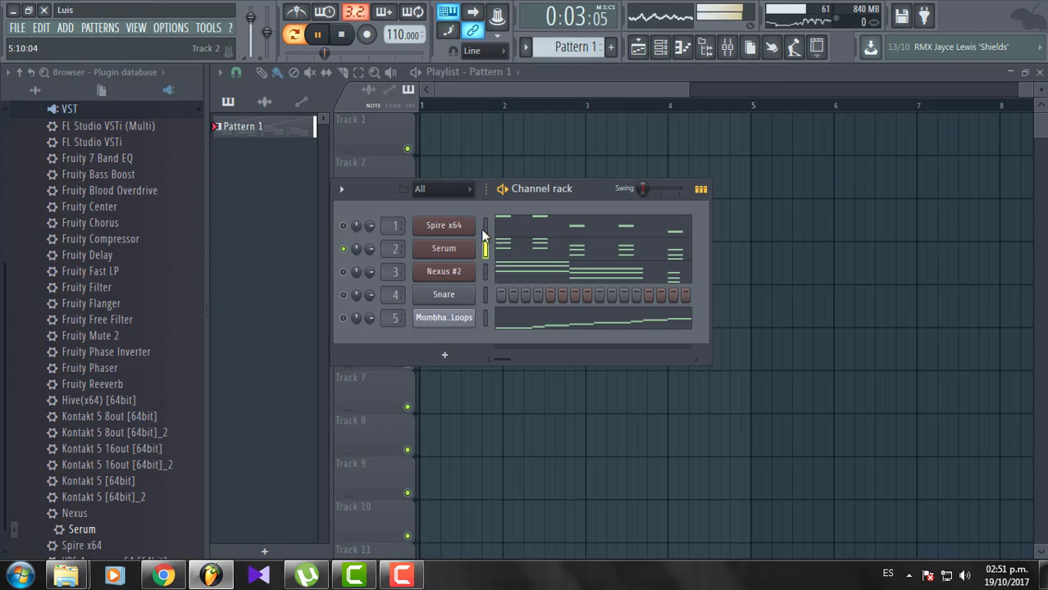
Play the pattern with the Spire and Mombhatoon Loops channels unmuted alongside Serum, and stop playback.
key("space")
key("space")
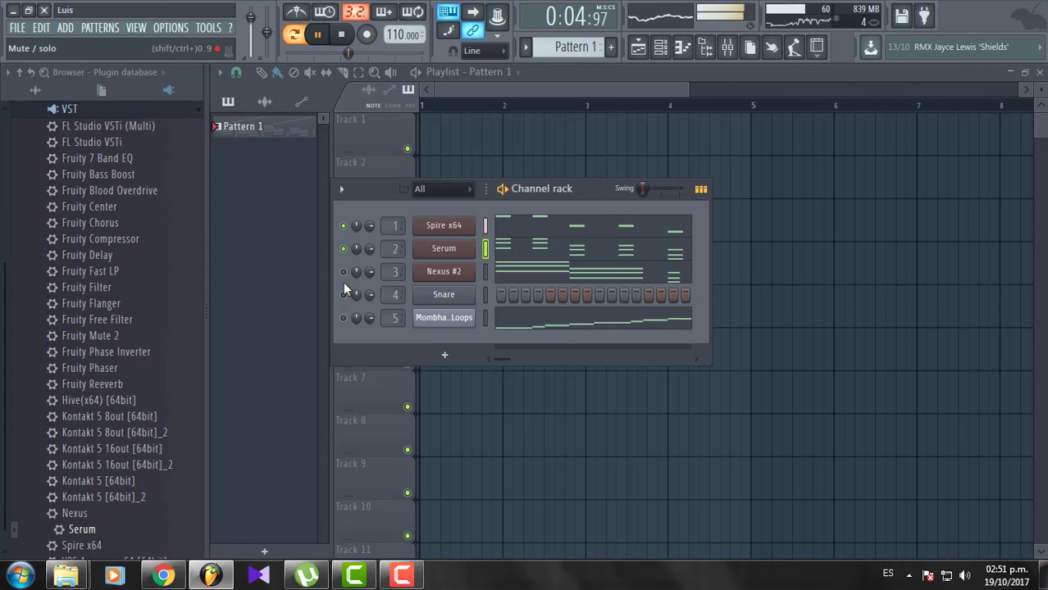
left_click(344, 274)
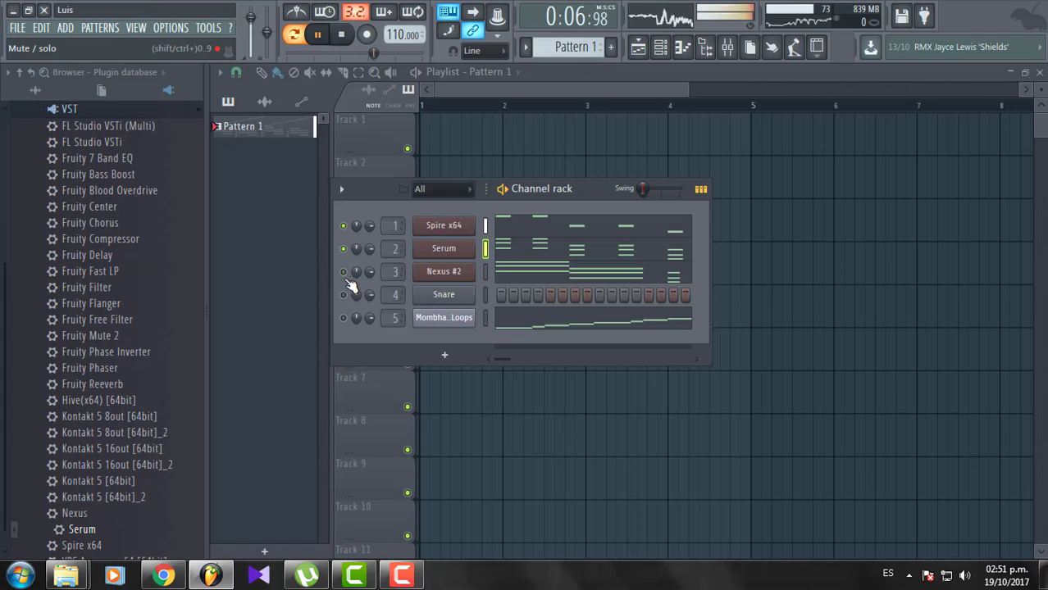
left_click(345, 318)
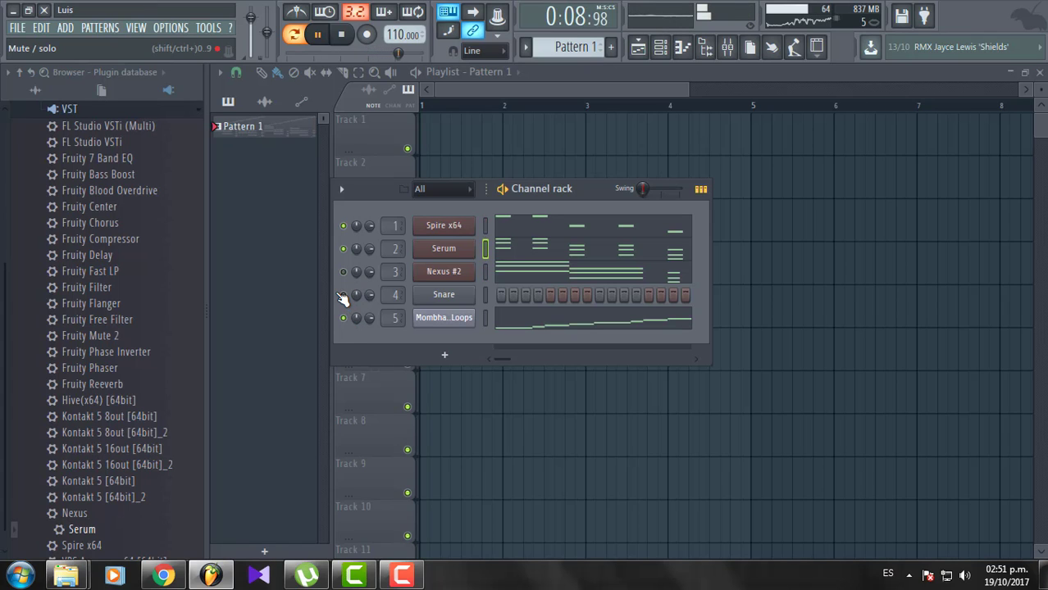
key("space")
Lower the Serum mixer track to about -7.2 dB while the pattern plays.
left_click(727, 46)
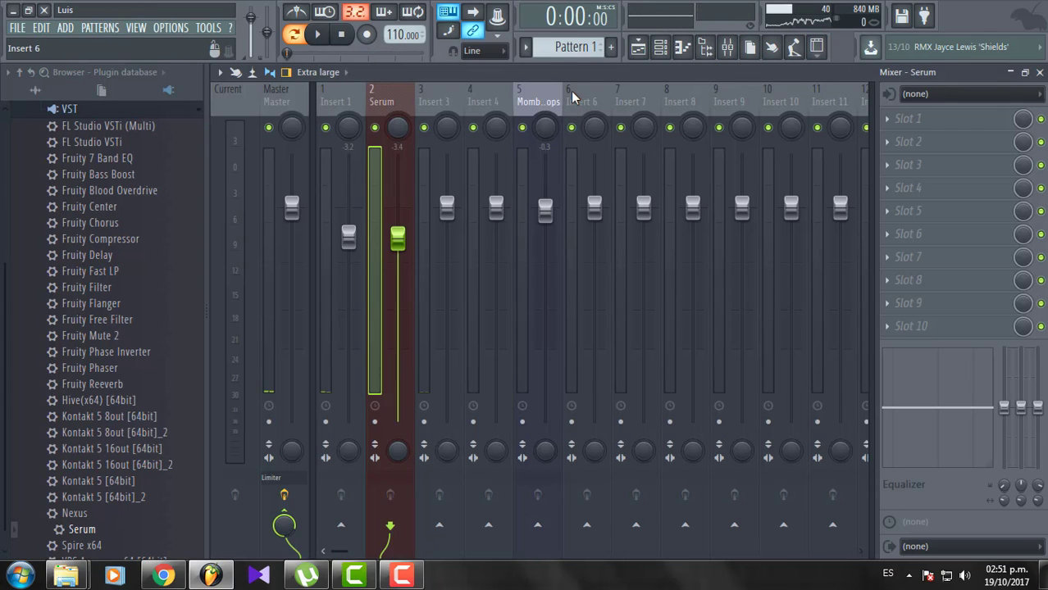
key("space")
left_click_drag(397, 239, 398, 273)
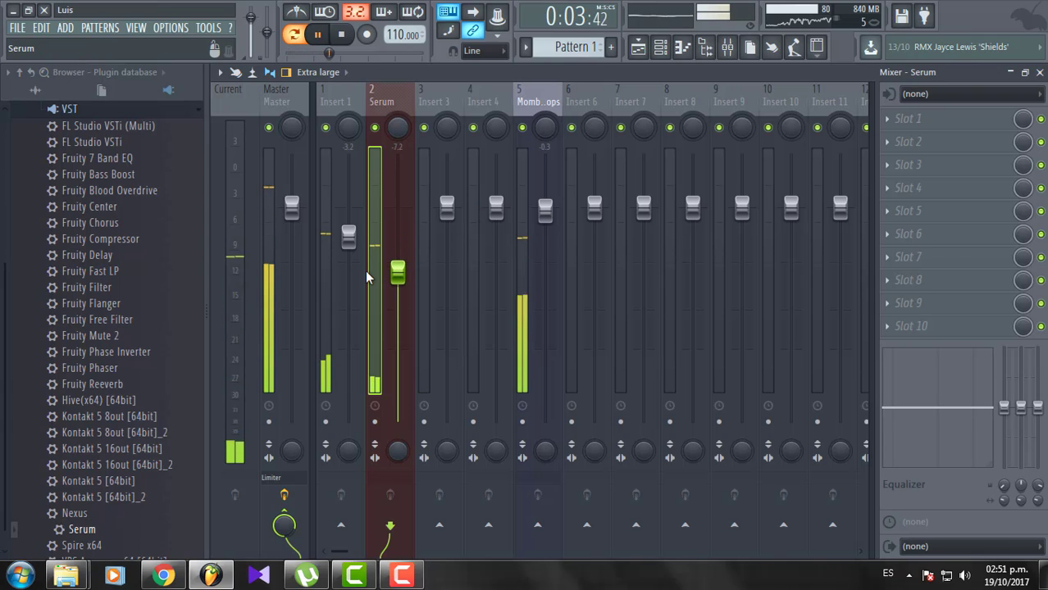